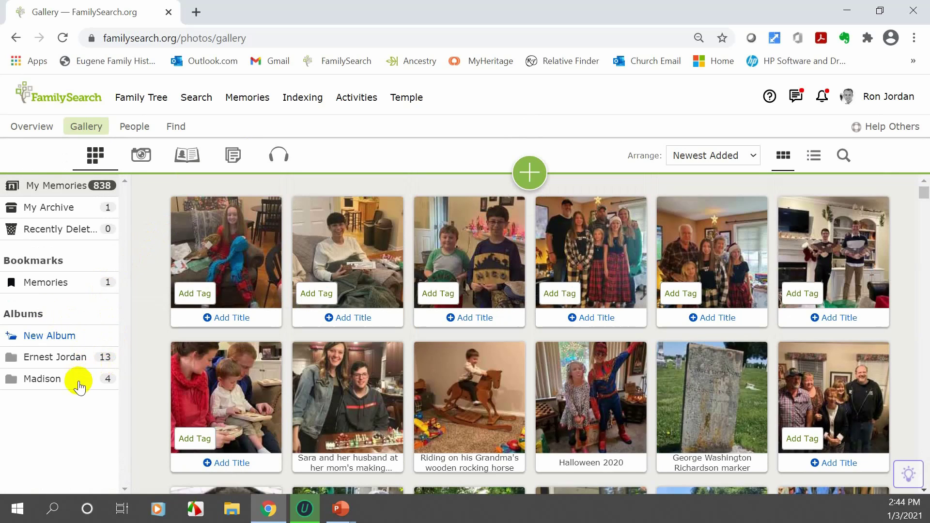
# - Play the slideshow of the last album in the list, view the options for sharing it, and return to the album
pyautogui.click(43, 381)
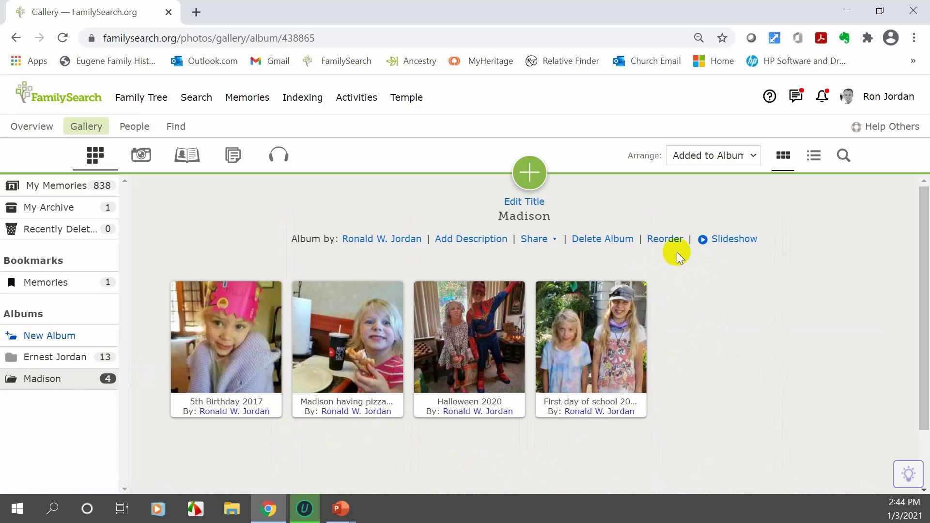
pyautogui.click(731, 243)
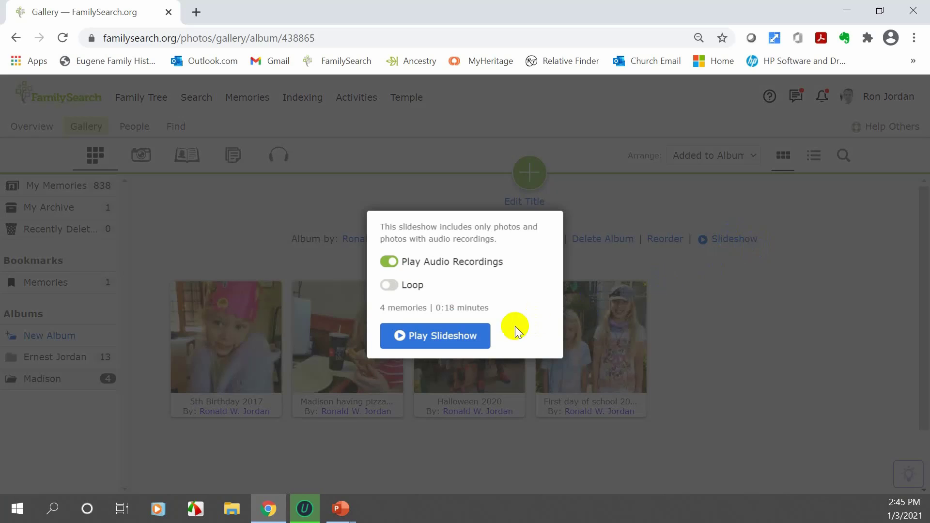
pyautogui.click(446, 336)
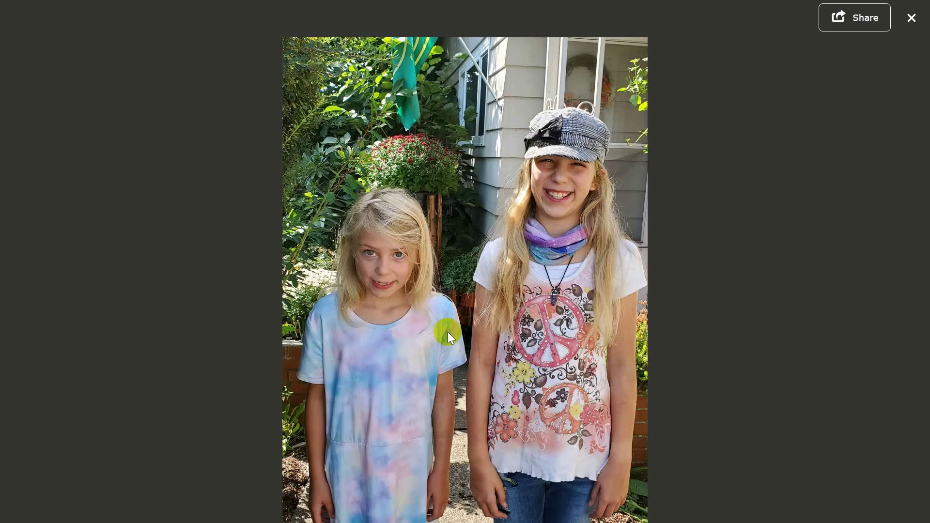
pyautogui.click(447, 333)
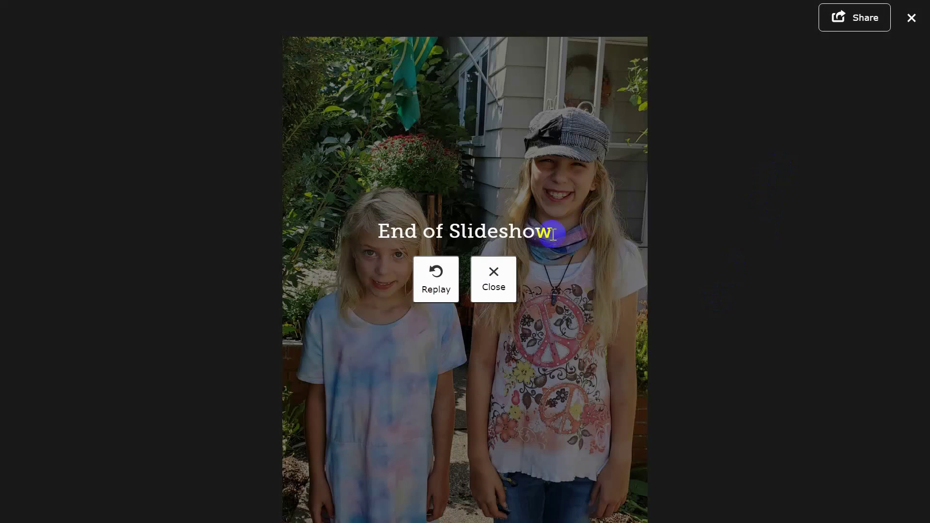
pyautogui.click(861, 19)
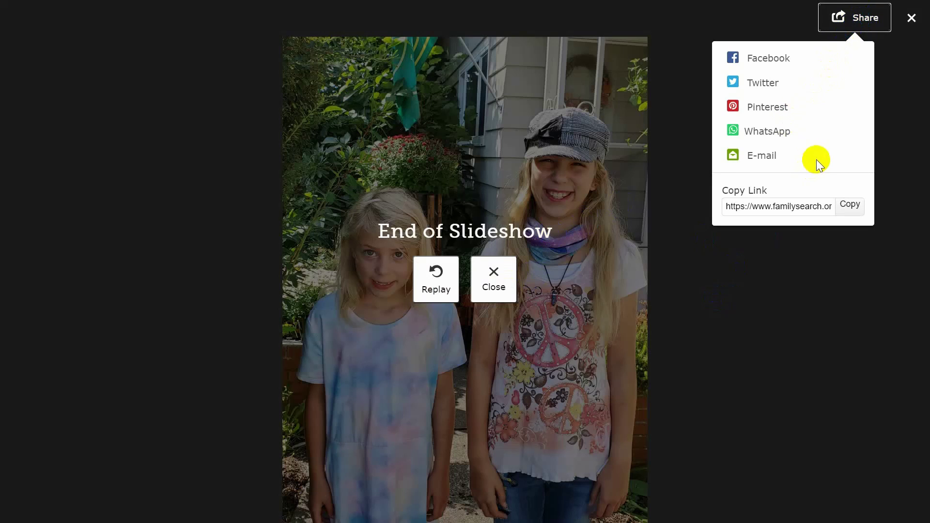
pyautogui.click(903, 32)
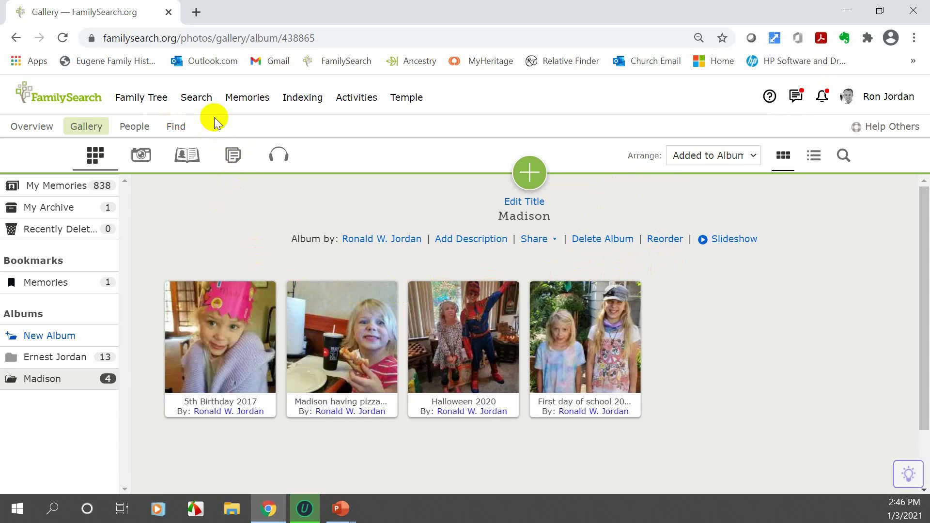
# - Select the second and third photos in the full gallery and open their topic tag entry, leaving without saving a tag
pyautogui.click(87, 130)
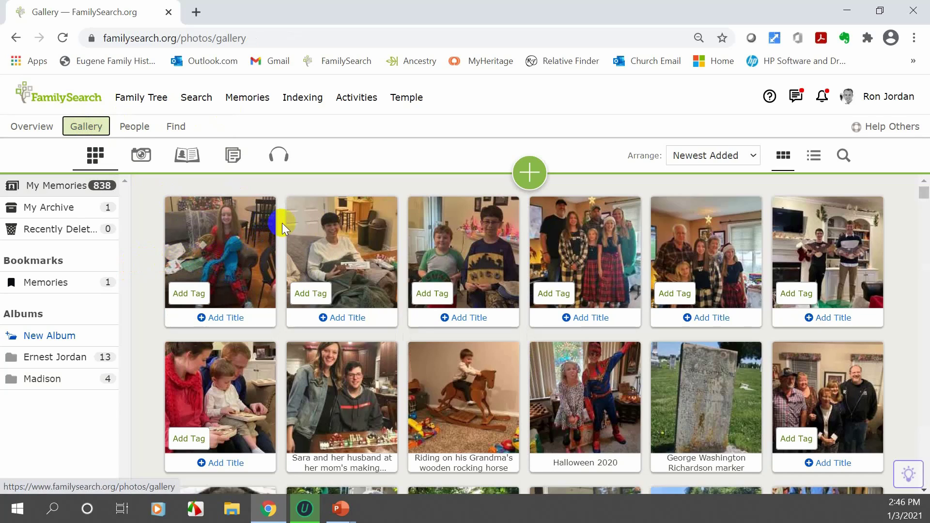
pyautogui.click(349, 239)
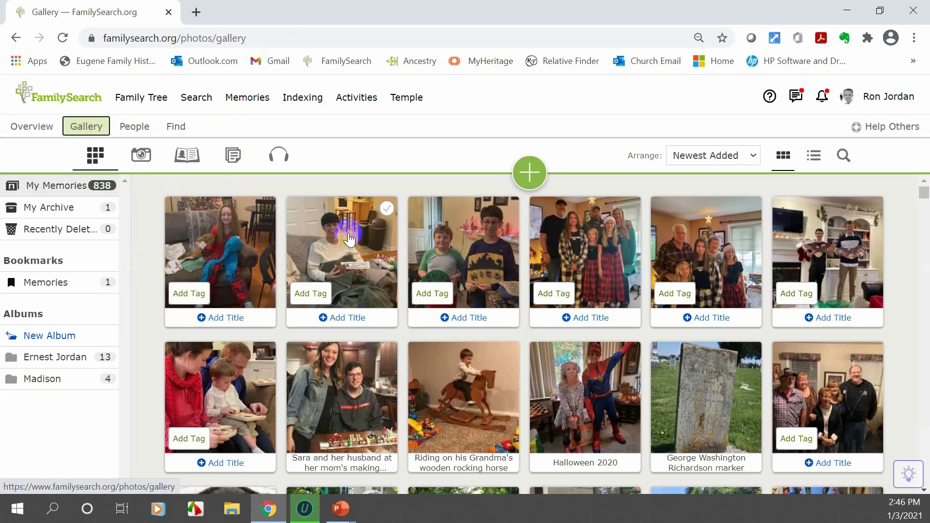
pyautogui.click(386, 210)
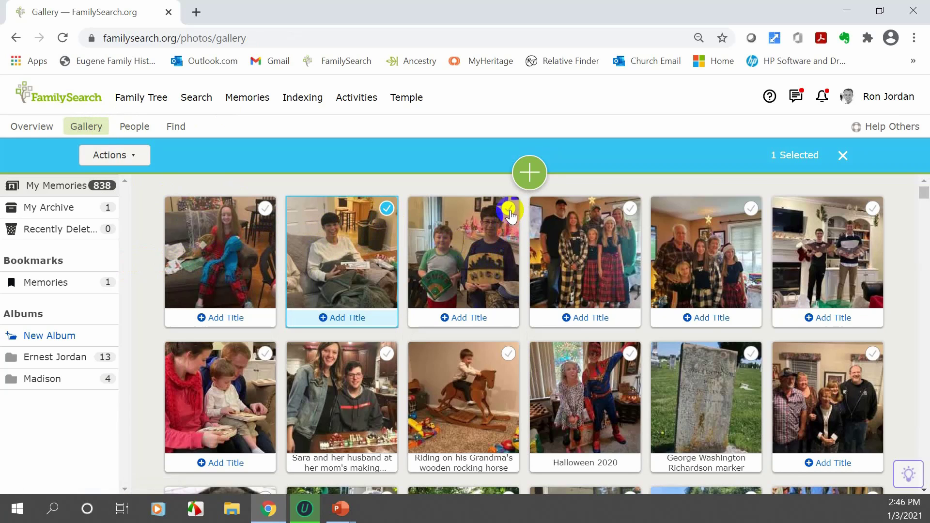
pyautogui.click(508, 209)
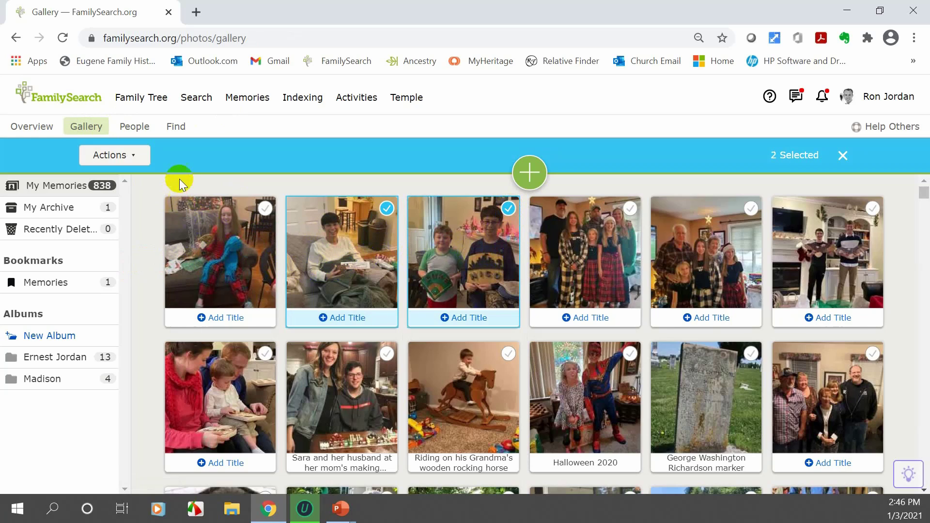
pyautogui.click(136, 156)
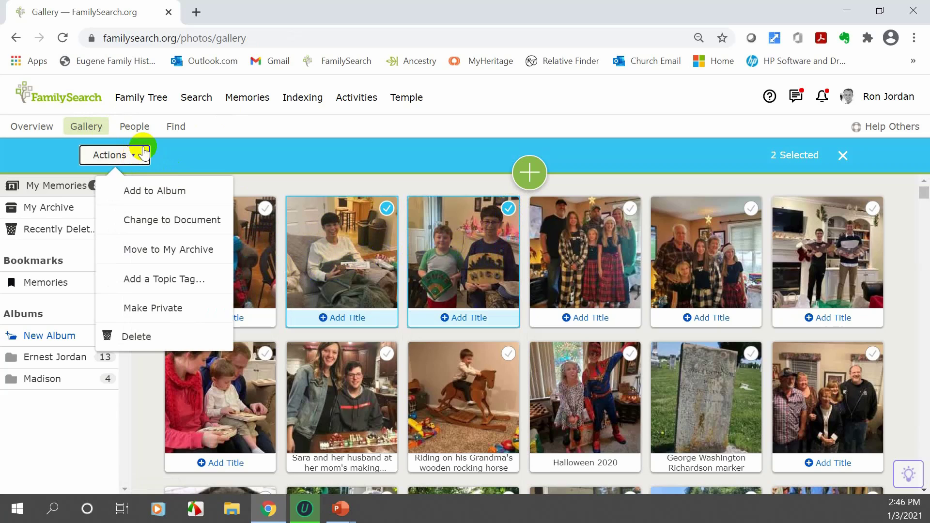
pyautogui.click(153, 281)
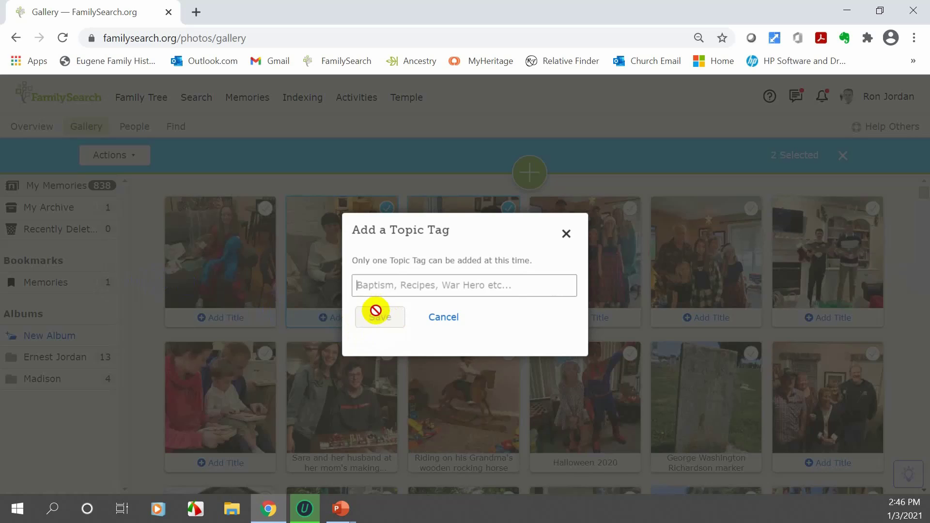
pyautogui.click(566, 234)
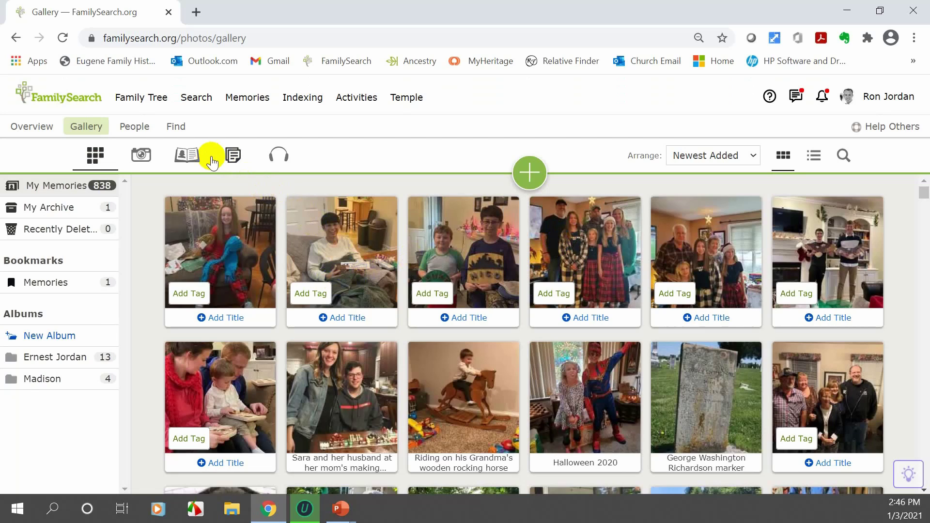
# - Visit the Find Memories page, and view the actions available for the fourth photo in the gallery
pyautogui.click(176, 129)
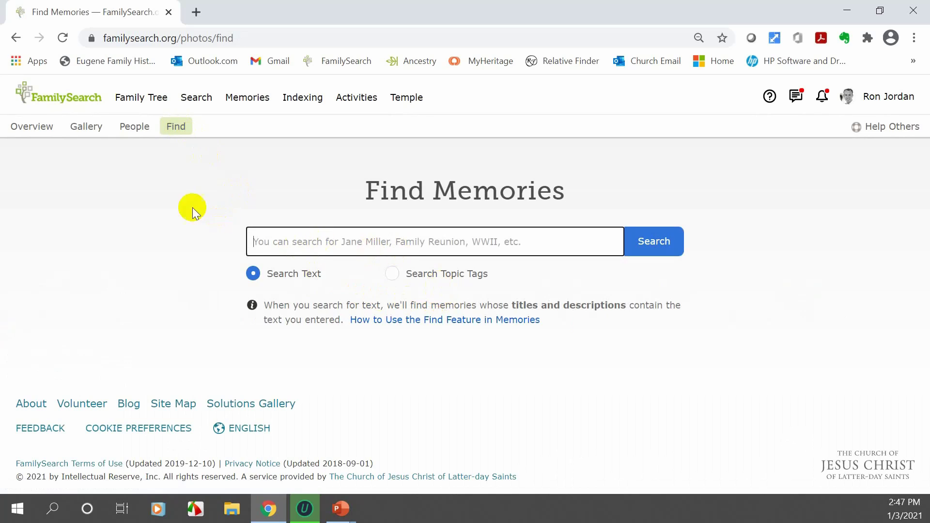
pyautogui.click(85, 129)
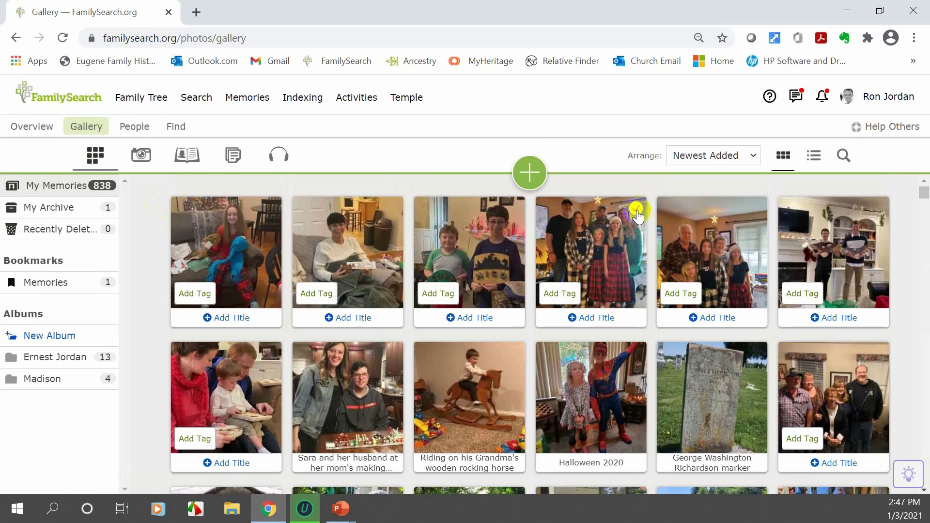
pyautogui.click(636, 209)
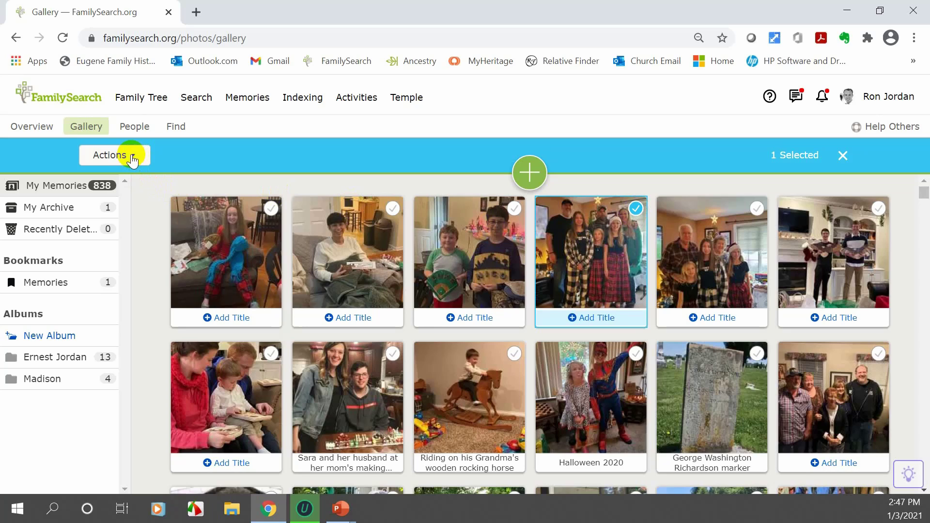
pyautogui.click(130, 157)
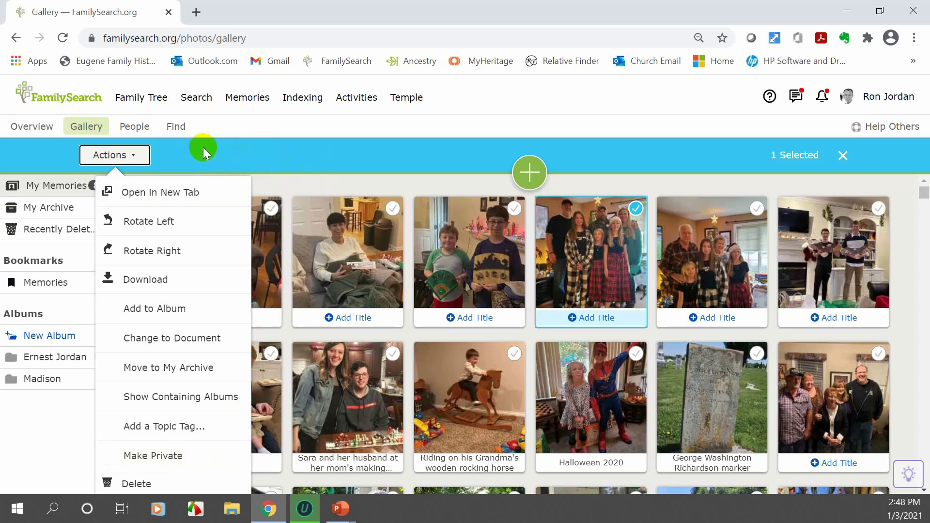
# - Search the titles and descriptions of all memories for the family surname
pyautogui.click(177, 131)
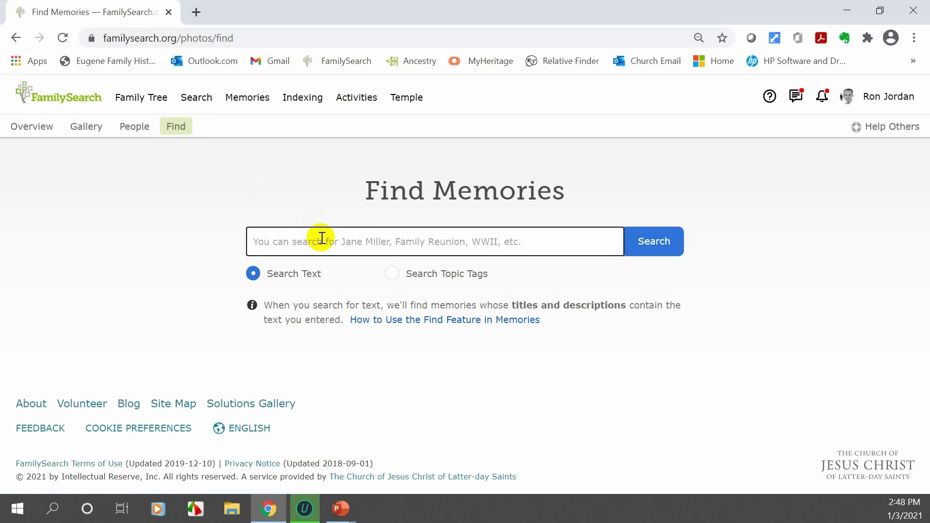
pyautogui.write('Jor')
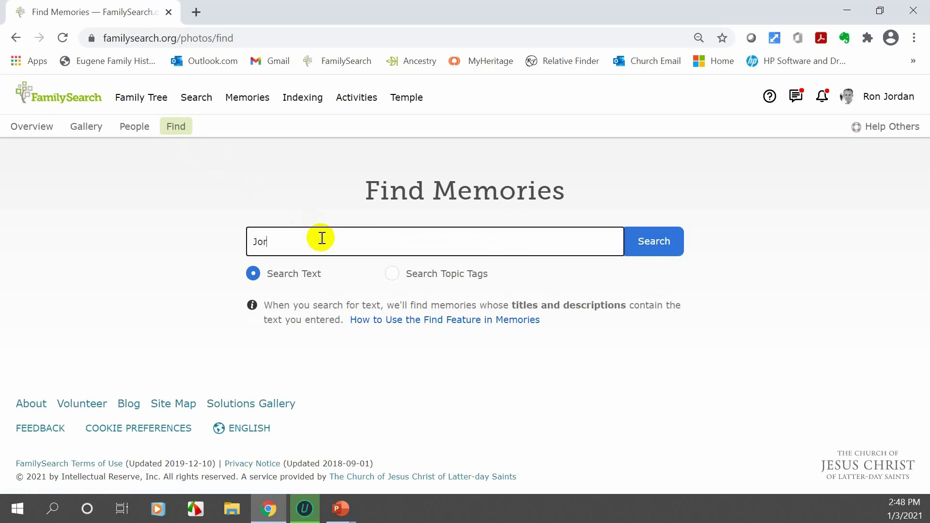
pyautogui.write('dan')
pyautogui.click(655, 243)
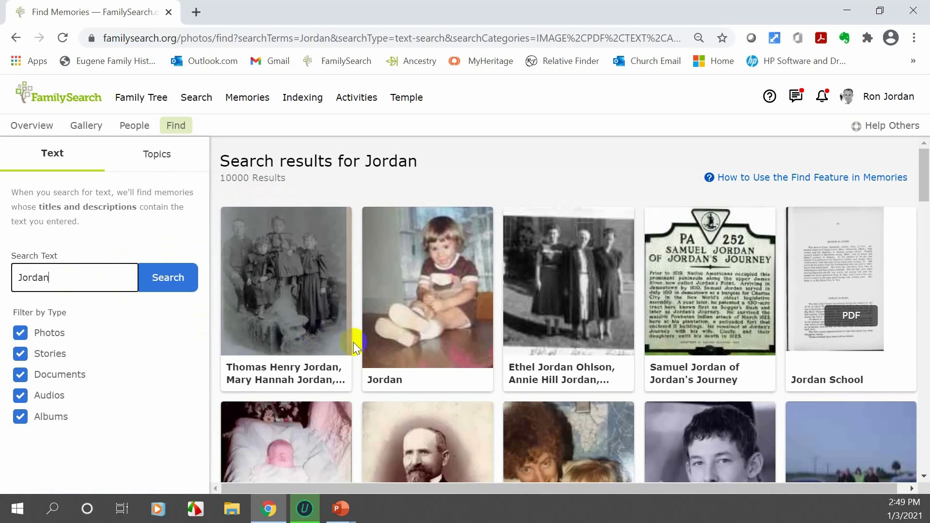
# - Browse the found memories, view the blessing photo of the couple holding a baby, and return to Find Memories
pyautogui.scroll(-3, 450, 325)
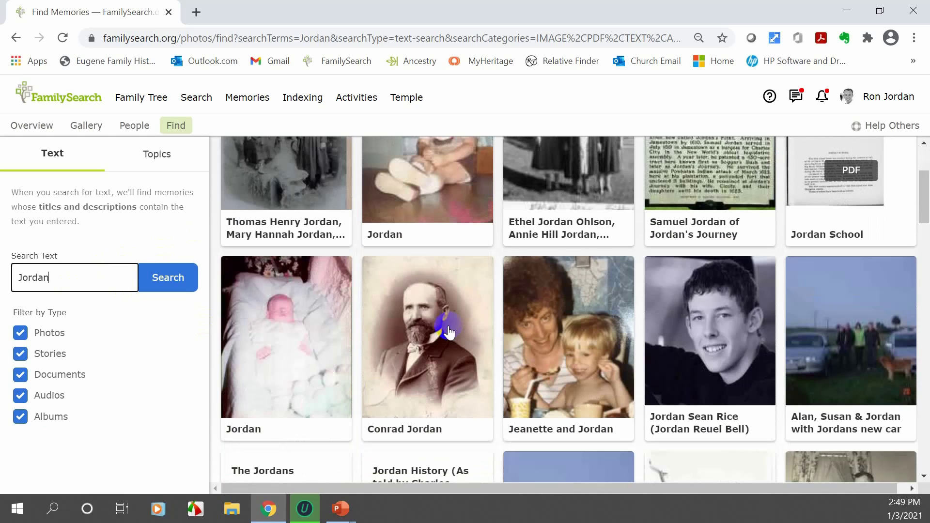
pyautogui.scroll(-2, 449, 330)
pyautogui.scroll(-3, 444, 338)
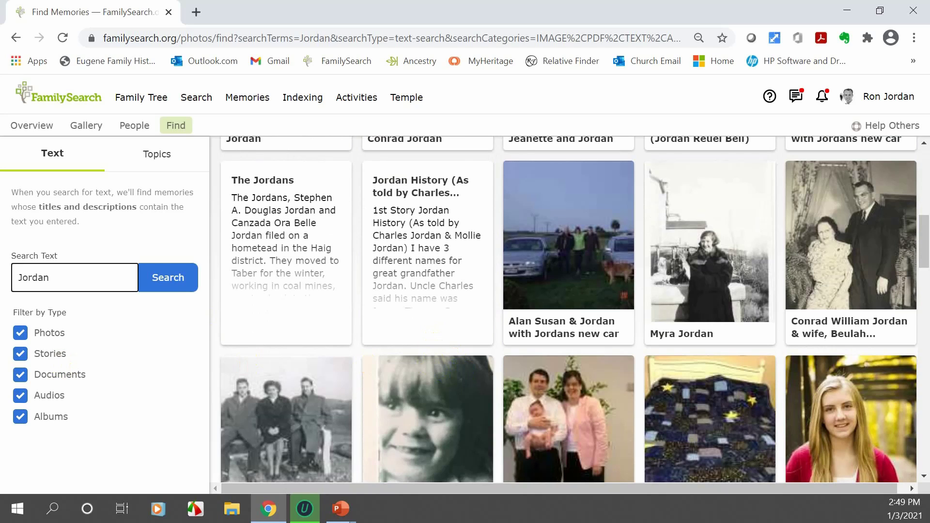
pyautogui.hotkey('alt', 'Tab')
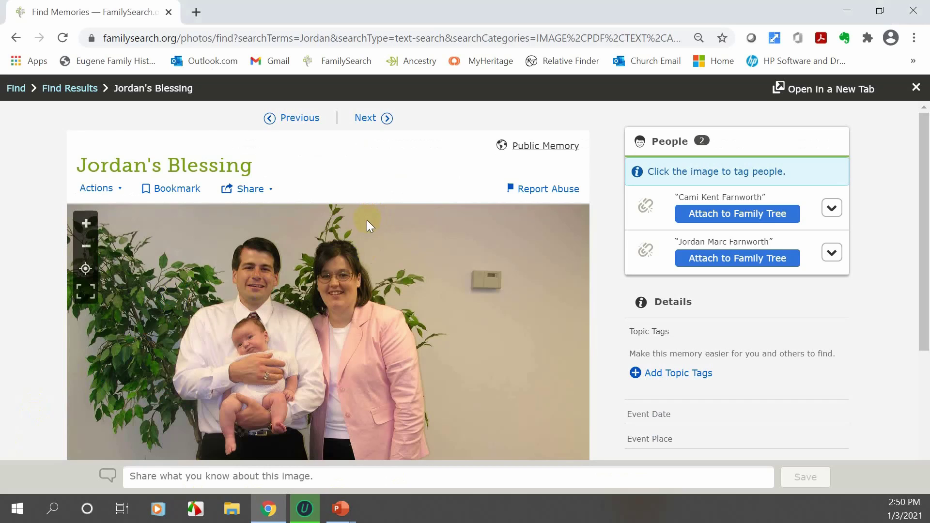
pyautogui.click(17, 38)
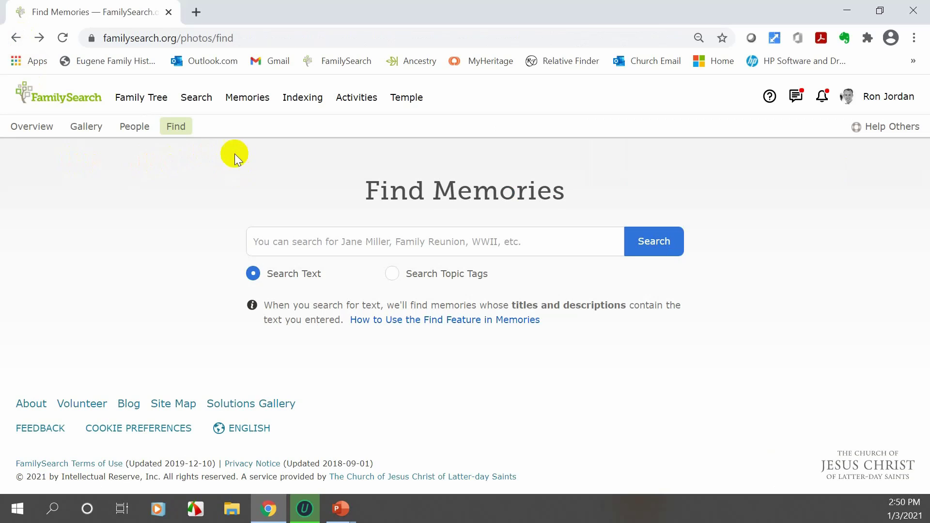
# - Open the historical records search, enter the ancestor's first name and an alternate first name, and review the remaining search criteria
pyautogui.click(198, 104)
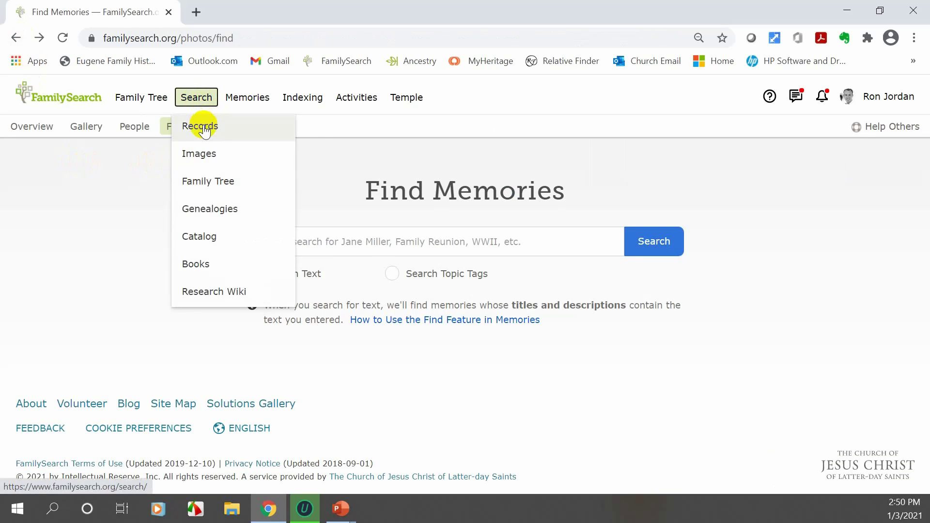
pyautogui.click(203, 127)
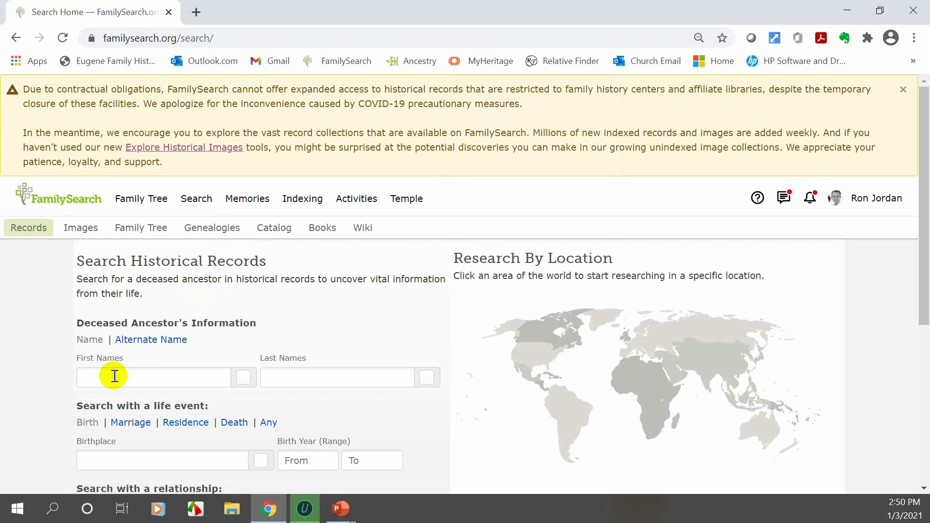
pyautogui.click(114, 376)
pyautogui.write('Virginia')
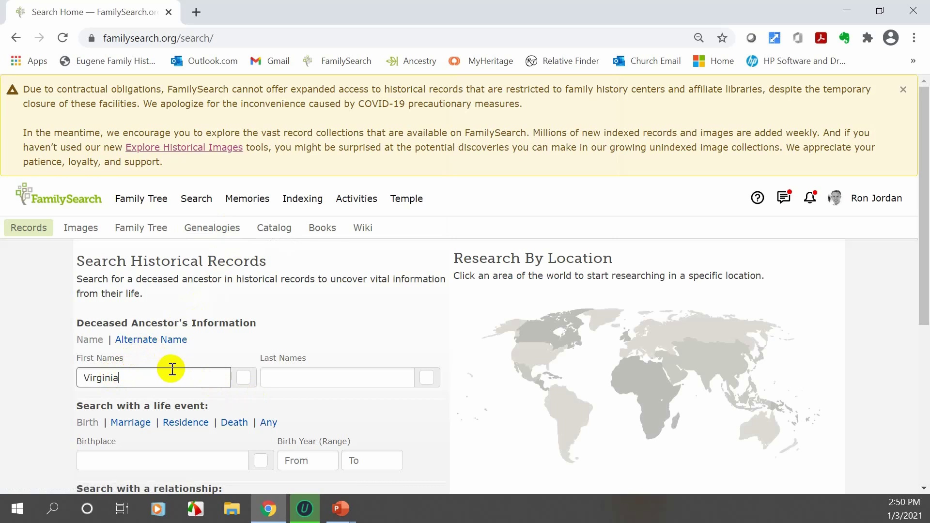
pyautogui.click(140, 342)
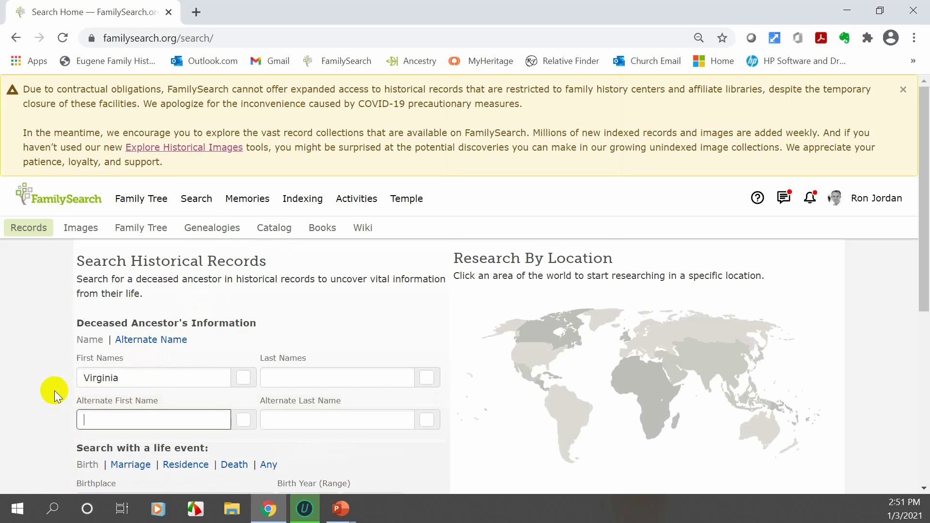
pyautogui.write('silly')
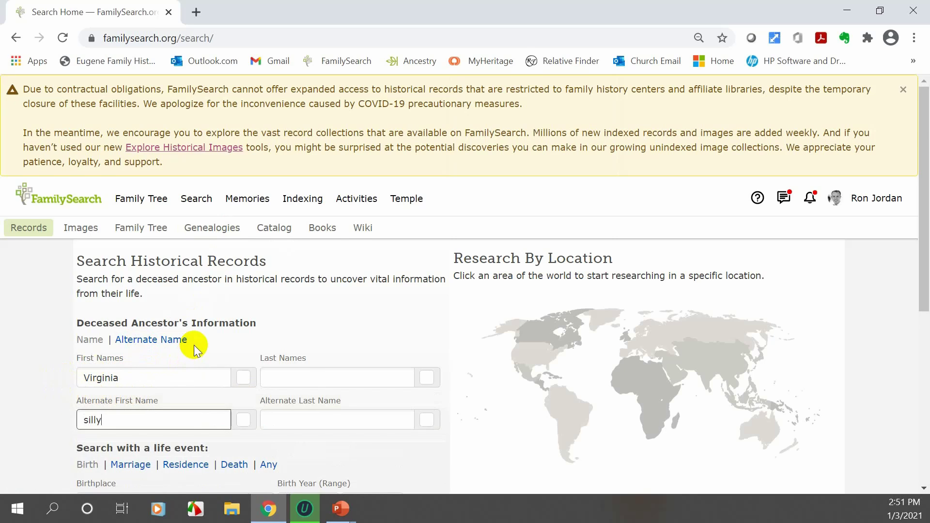
pyautogui.scroll(-2, 194, 347)
pyautogui.scroll(-2, 194, 345)
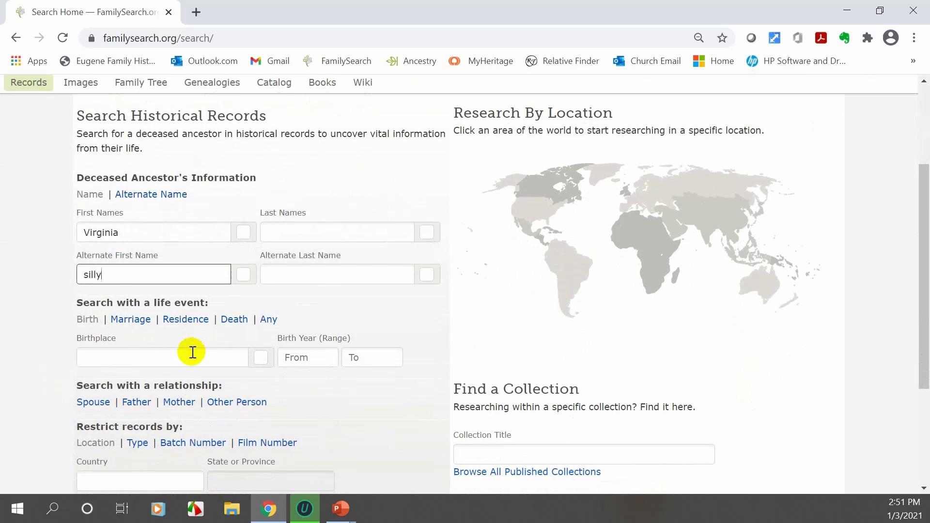
pyautogui.scroll(-3, 192, 352)
pyautogui.scroll(5, 189, 353)
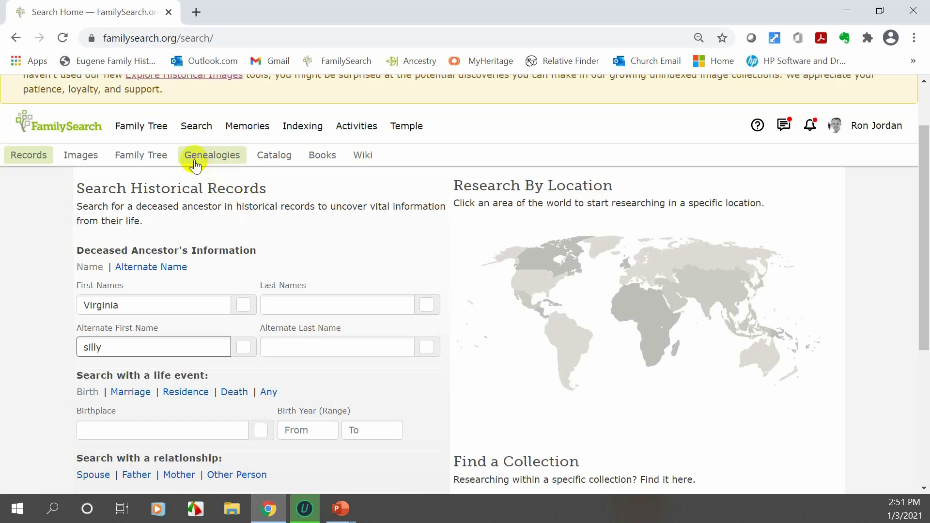
# - Visit the Explore Historical Images page and open the FamilySearch Research Wiki
pyautogui.click(194, 131)
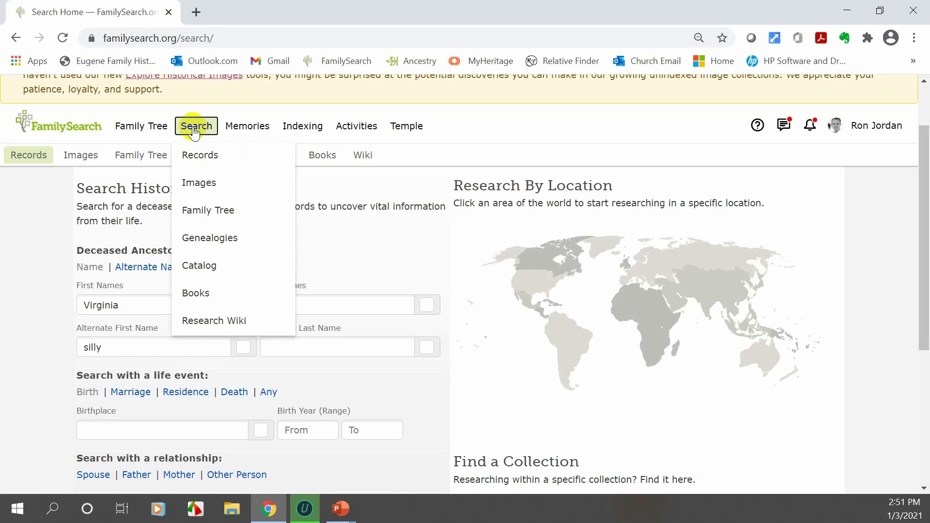
pyautogui.click(208, 186)
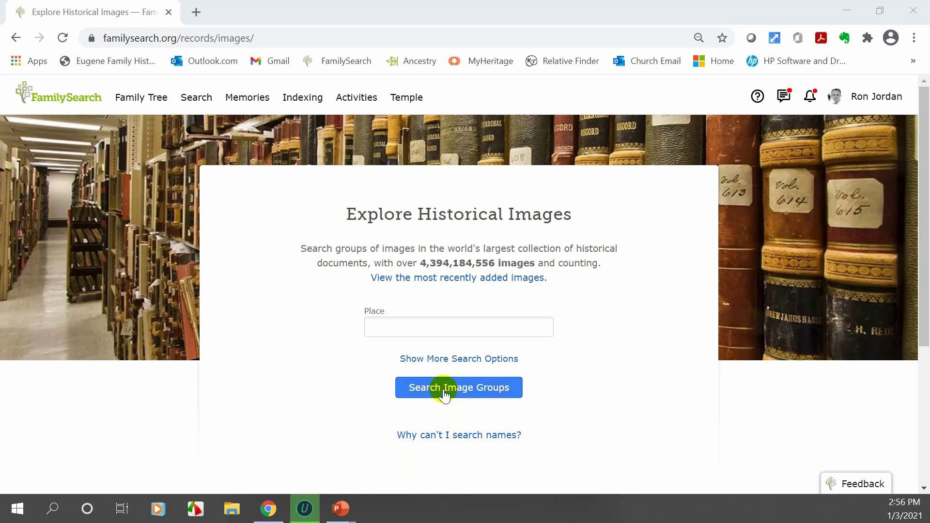
pyautogui.click(196, 97)
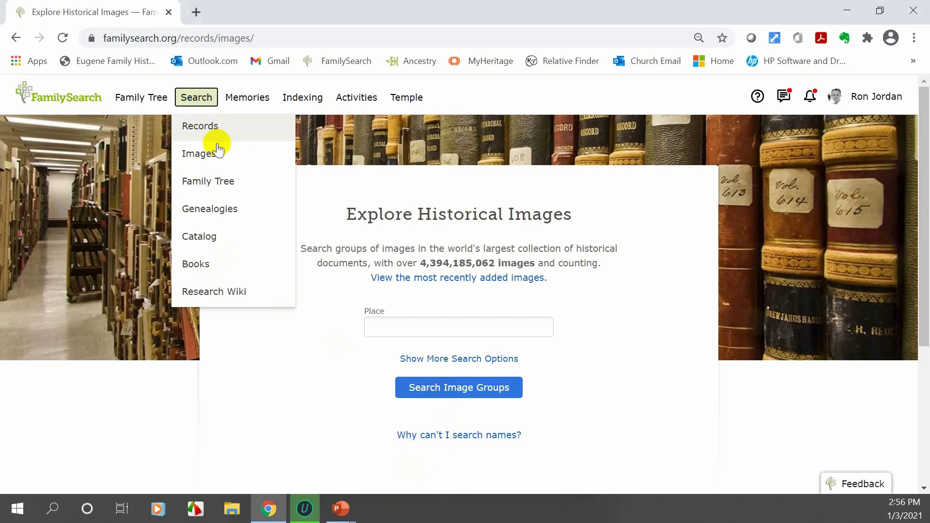
pyautogui.click(211, 291)
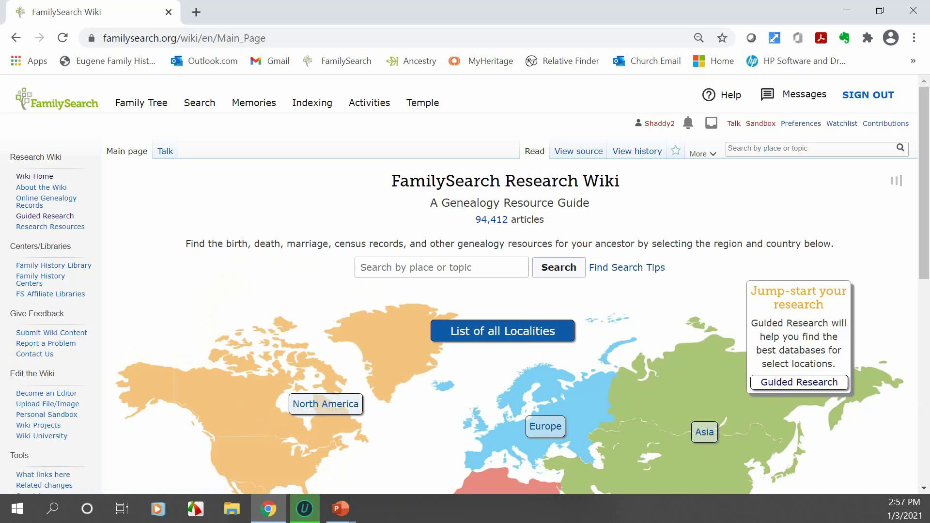
# - Show the Activities title slide in the presentation, return to the browser and open the All Activities page
pyautogui.hotkey('alt', 'Tab')
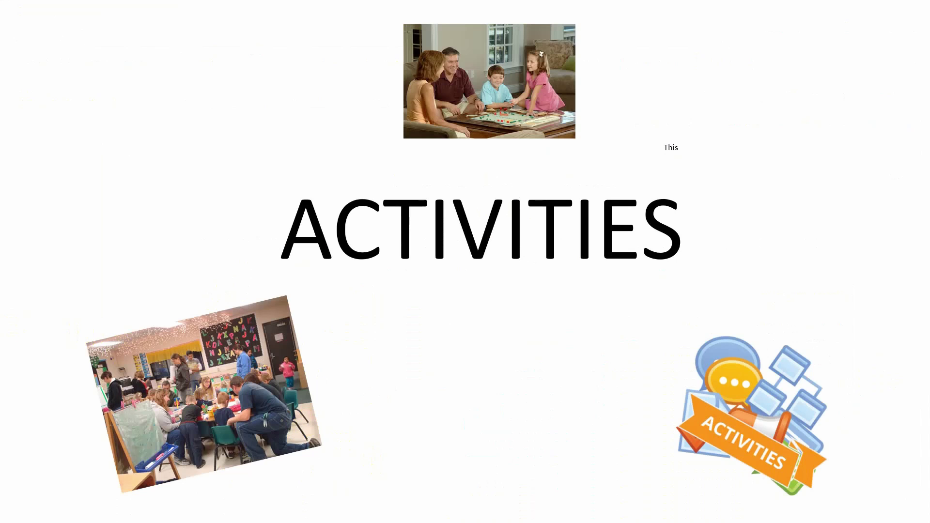
pyautogui.hotkey('alt', 'Tab')
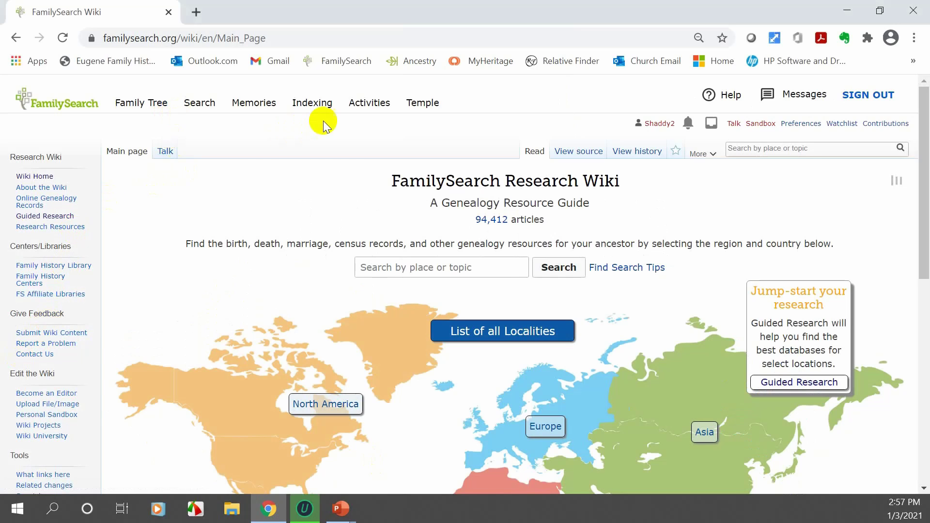
pyautogui.click(369, 107)
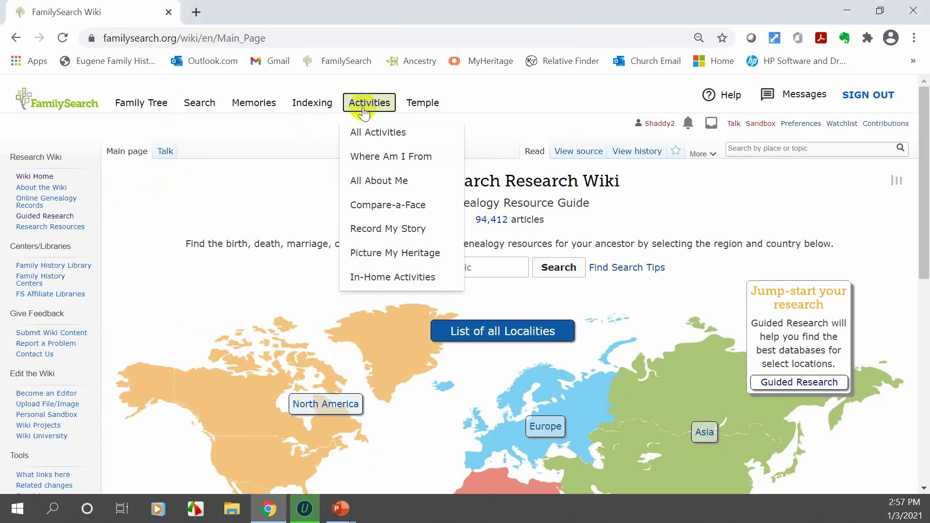
pyautogui.click(381, 133)
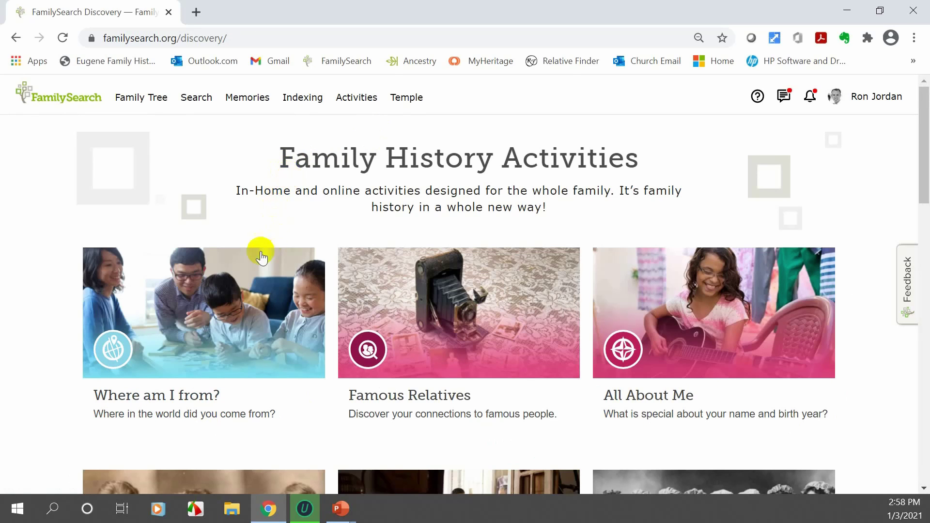
# - Explore the ancestor clusters in southern England on the Where Am I From map and return to Family History Activities
pyautogui.click(192, 310)
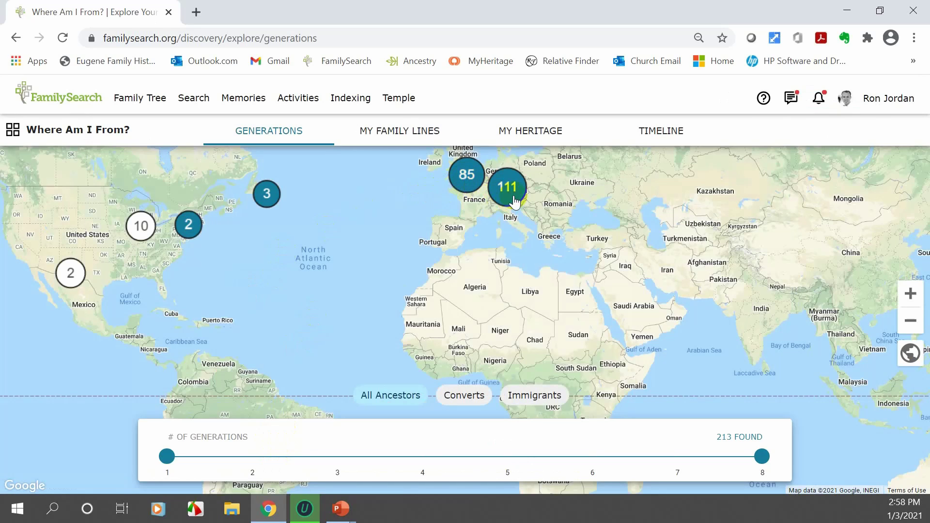
pyautogui.click(466, 176)
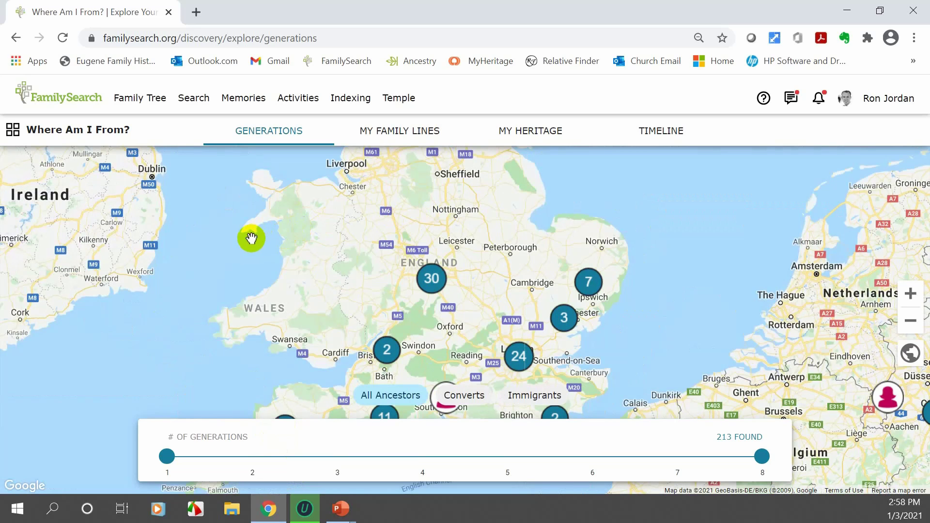
pyautogui.click(241, 260)
pyautogui.moveTo(241, 260); pyautogui.dragTo(231, 201)
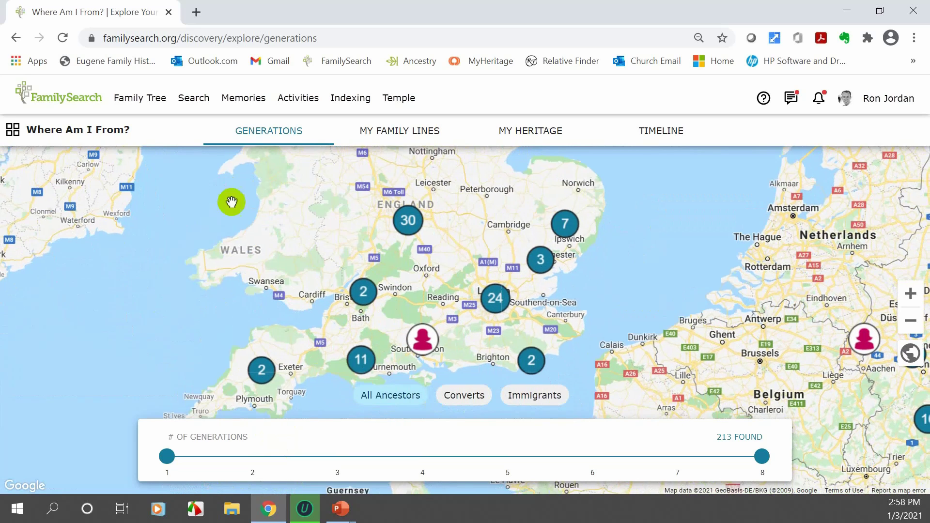
pyautogui.click(364, 293)
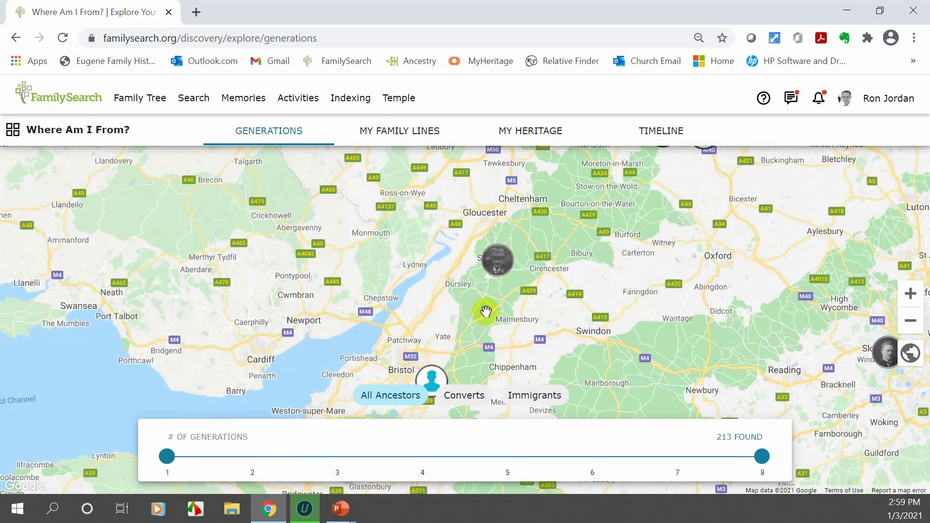
pyautogui.scroll(-1, 496, 262)
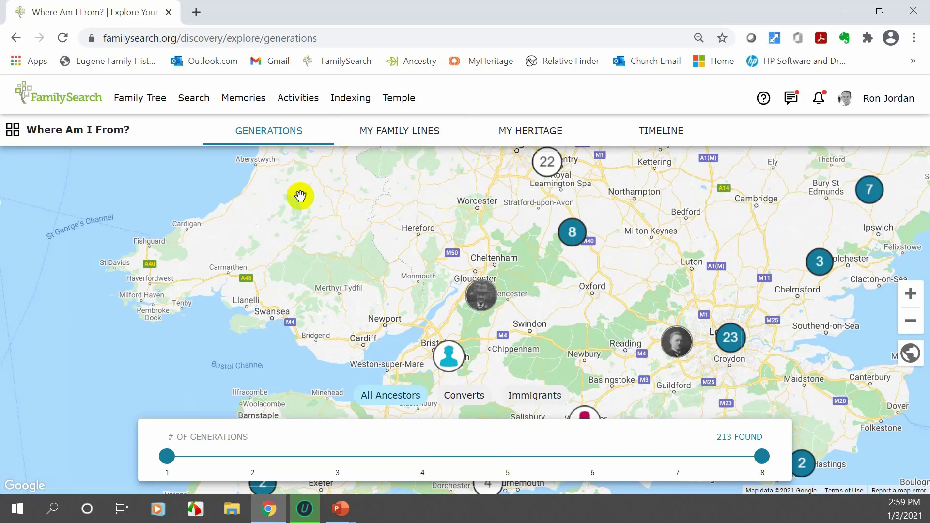
pyautogui.click(16, 38)
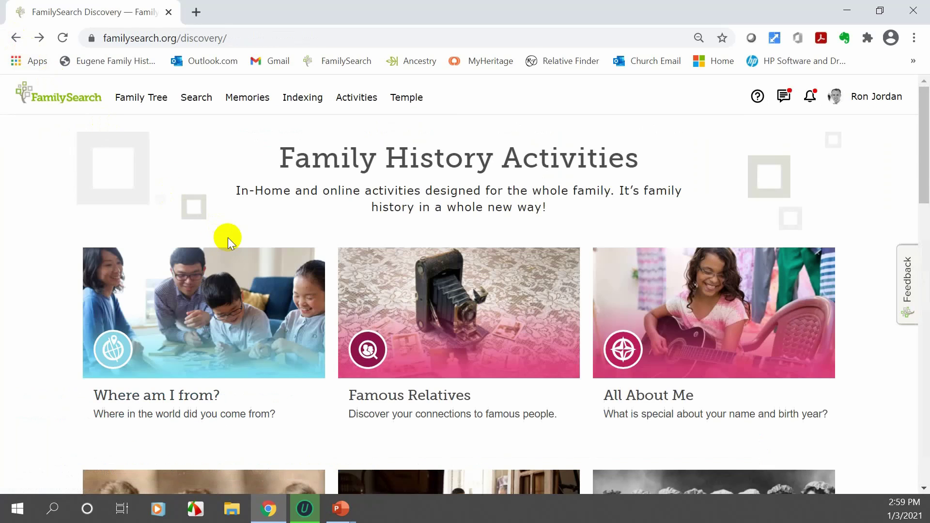
# - Open Famous Relatives and view the relationship chart for John Wayne under Entertainers and Artists
pyautogui.click(445, 317)
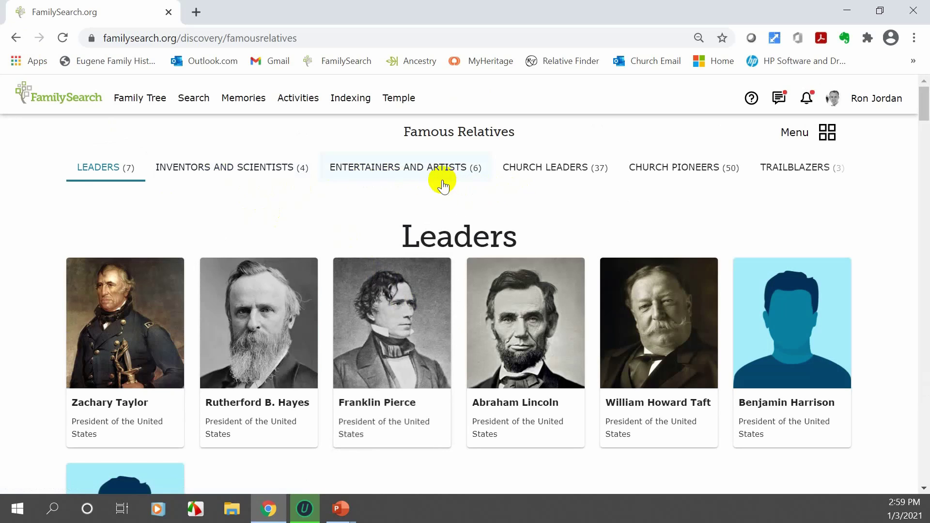
pyautogui.click(373, 169)
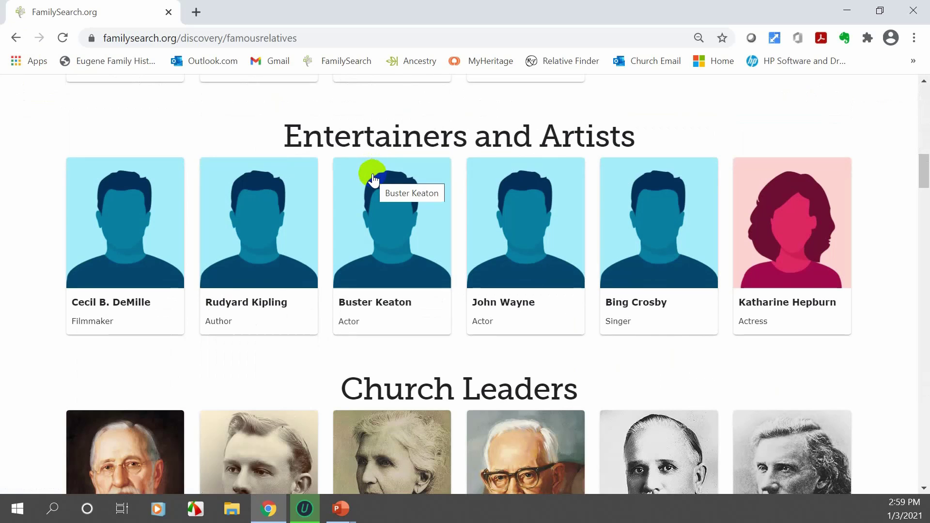
pyautogui.click(528, 246)
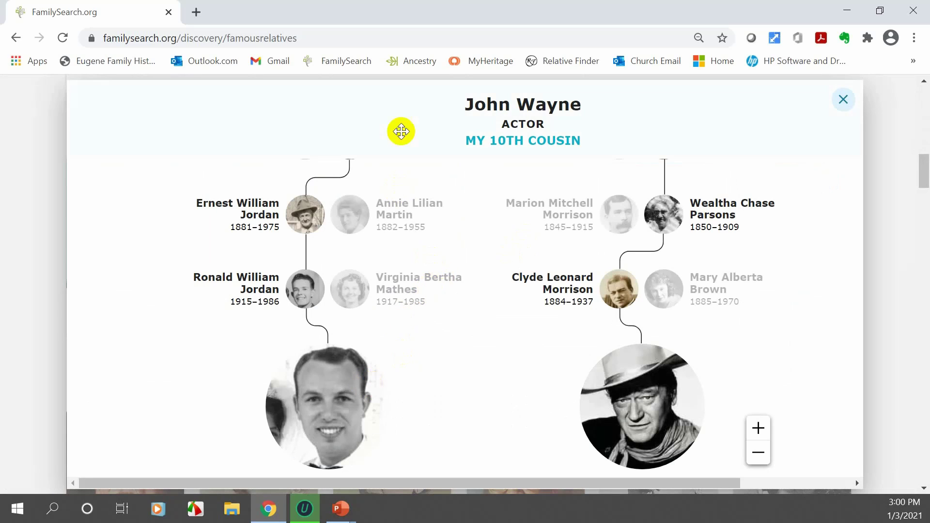
# - Trace the John Wayne relationship chart up through the generations to the shared ancestor couple
pyautogui.moveTo(391, 166); pyautogui.dragTo(382, 282)
pyautogui.scroll(-3, 374, 338)
pyautogui.scroll(3, 386, 357)
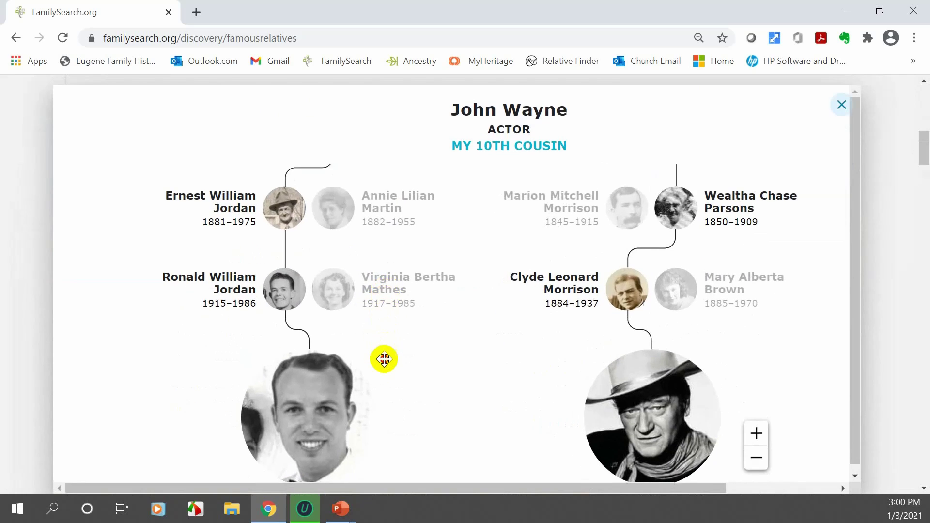
pyautogui.scroll(5, 382, 357)
pyautogui.scroll(7, 432, 296)
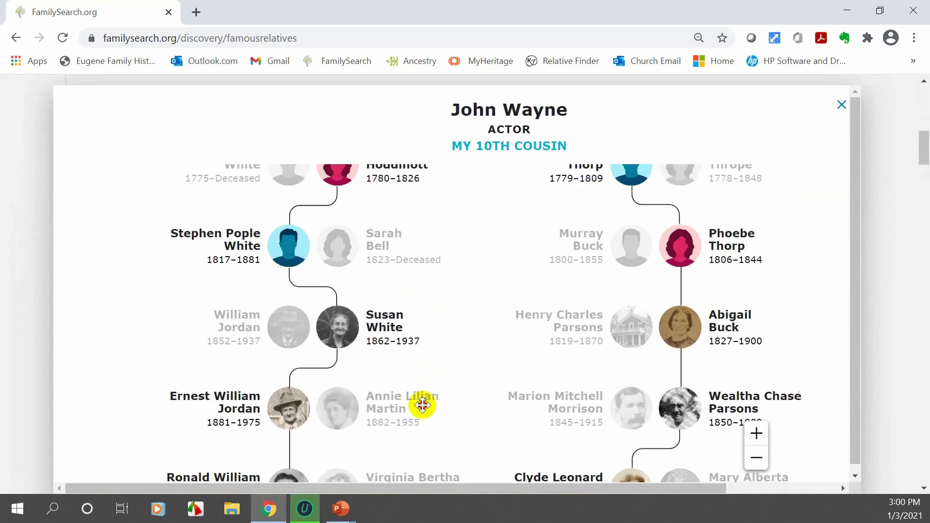
pyautogui.scroll(6, 450, 360)
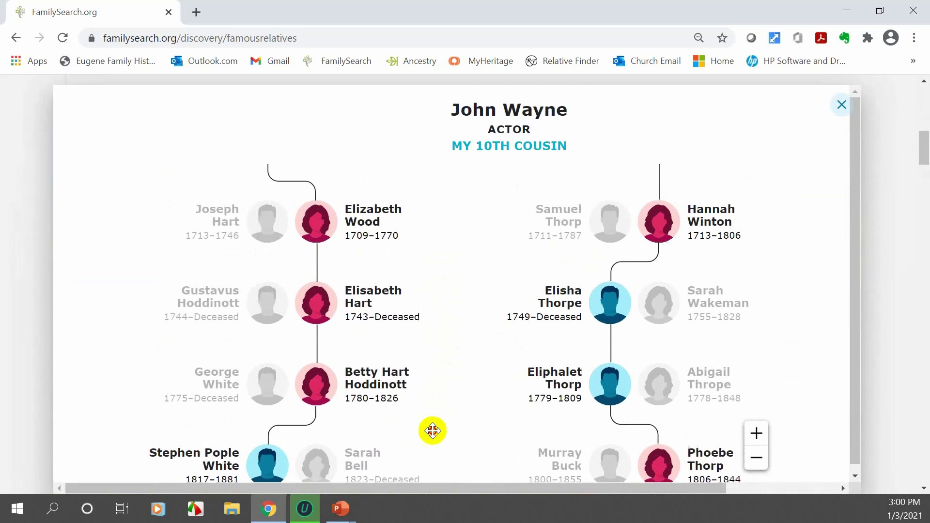
pyautogui.scroll(6, 424, 376)
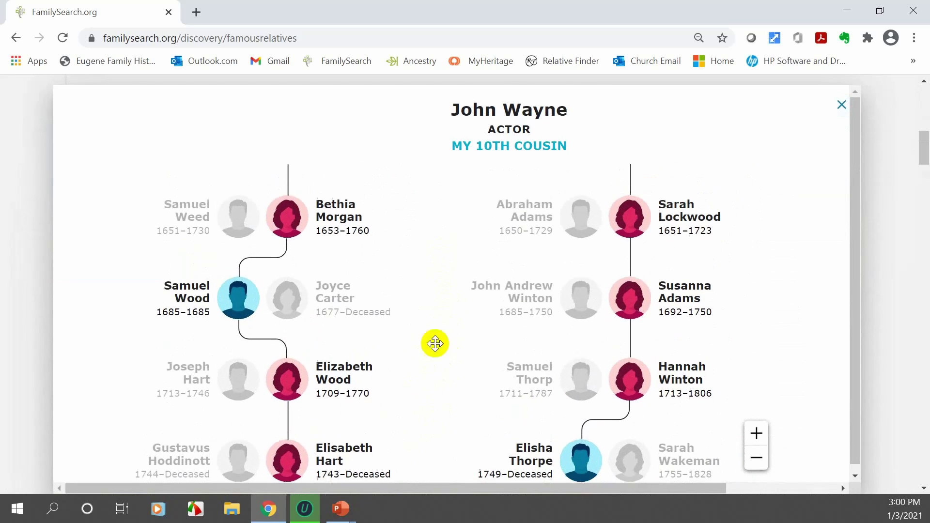
pyautogui.moveTo(409, 379); pyautogui.dragTo(399, 369)
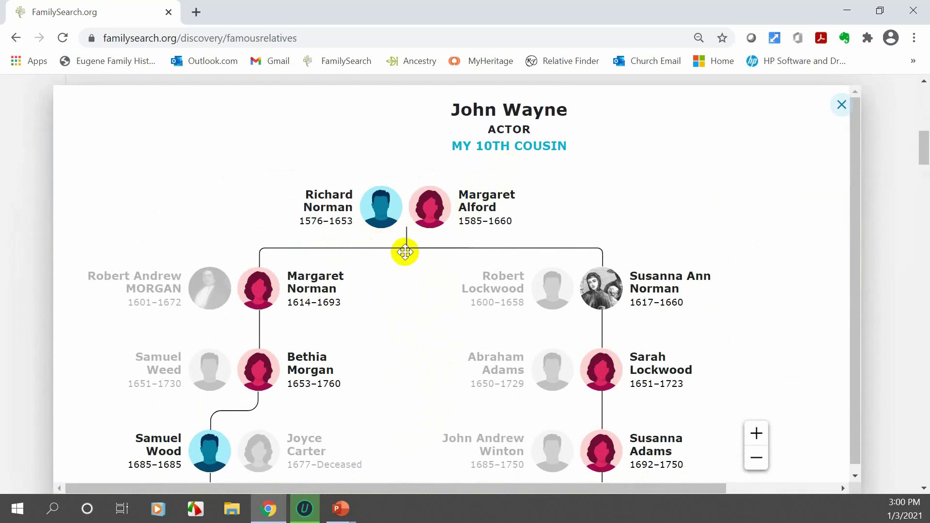
# - Follow both lines of descent back down to John Wayne and close the relationship chart
pyautogui.scroll(-5, 724, 427)
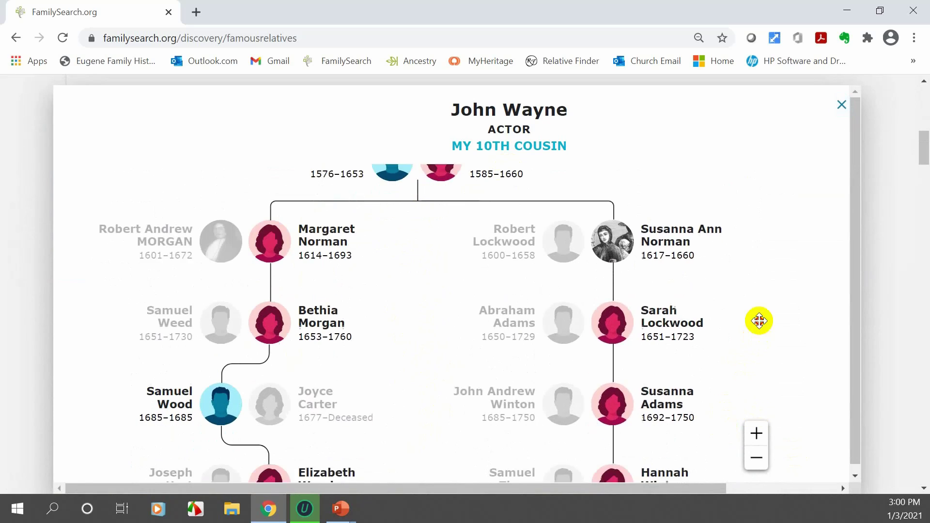
pyautogui.moveTo(740, 342); pyautogui.dragTo(746, 207)
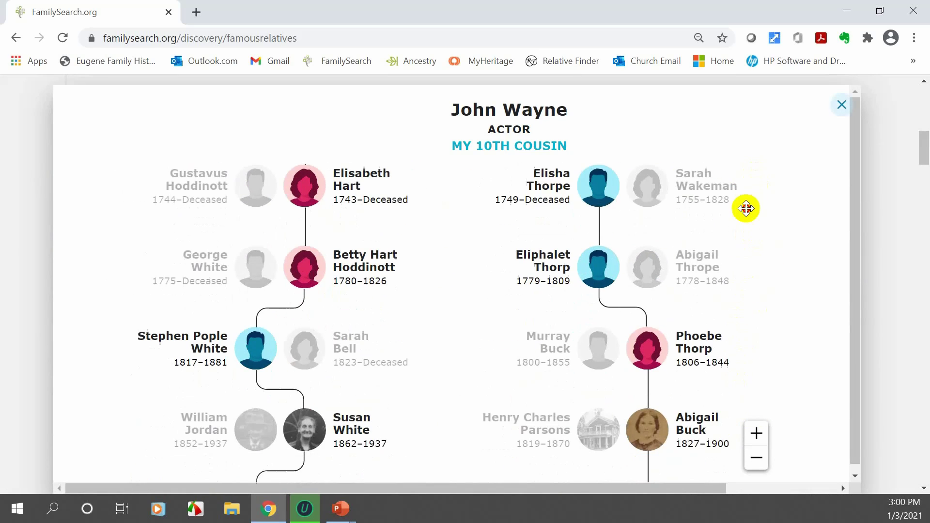
pyautogui.moveTo(763, 374); pyautogui.dragTo(736, 222)
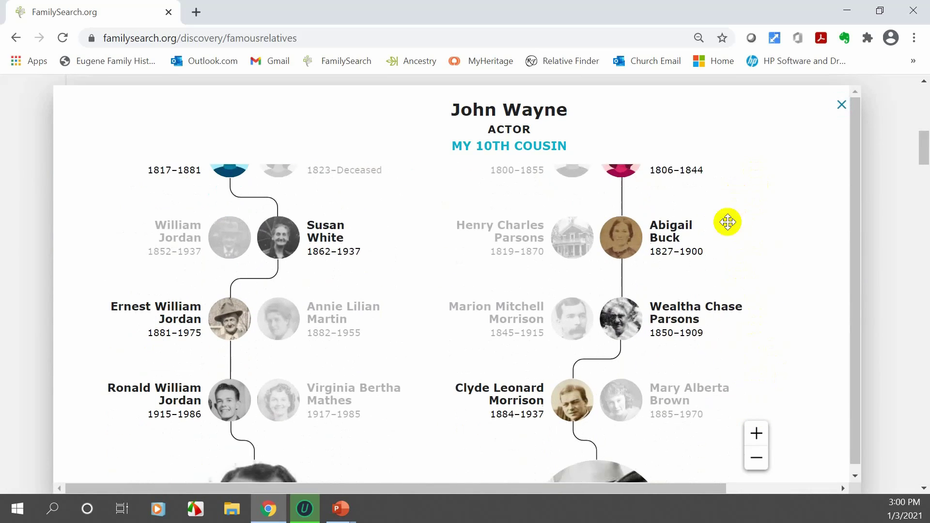
pyautogui.moveTo(741, 382); pyautogui.dragTo(742, 218)
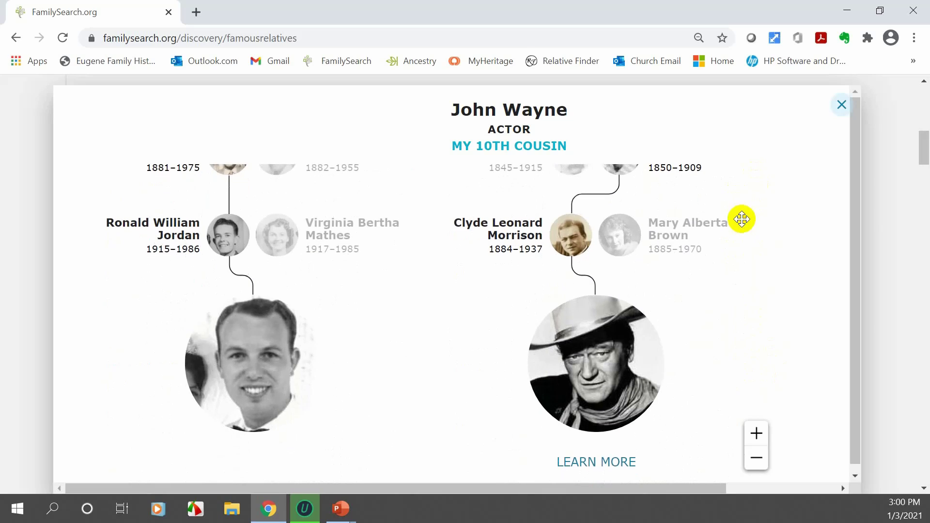
pyautogui.rightClick(761, 255)
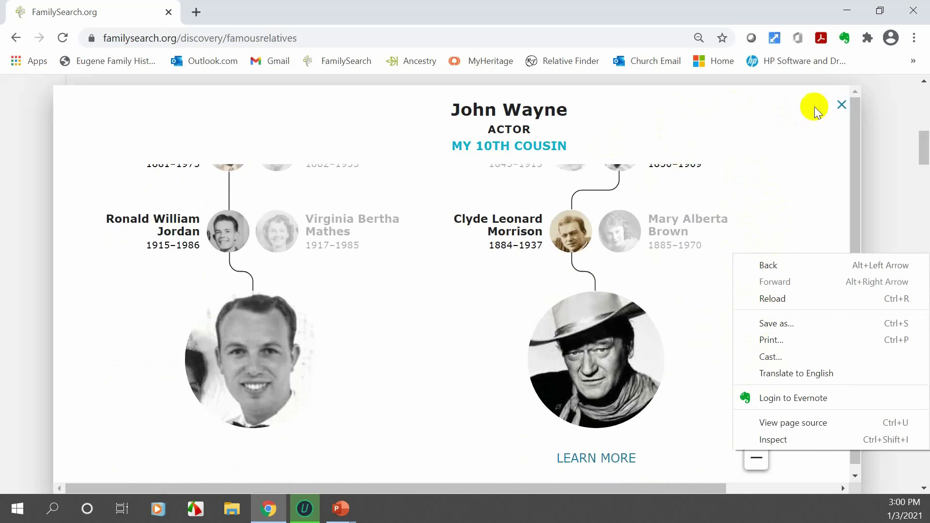
pyautogui.click(842, 106)
pyautogui.click(842, 105)
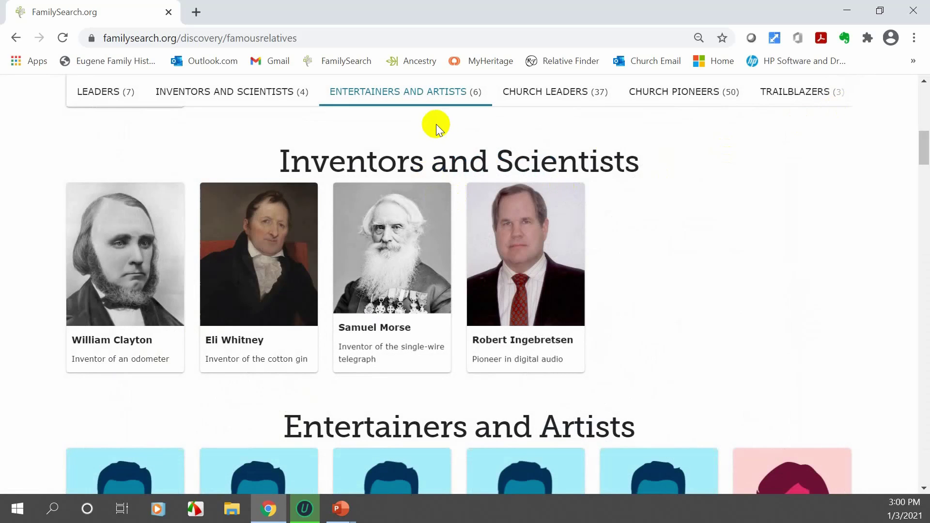
# - View the Church Leaders and Church Pioneers among the famous relatives and return to Family History Activities
pyautogui.click(565, 92)
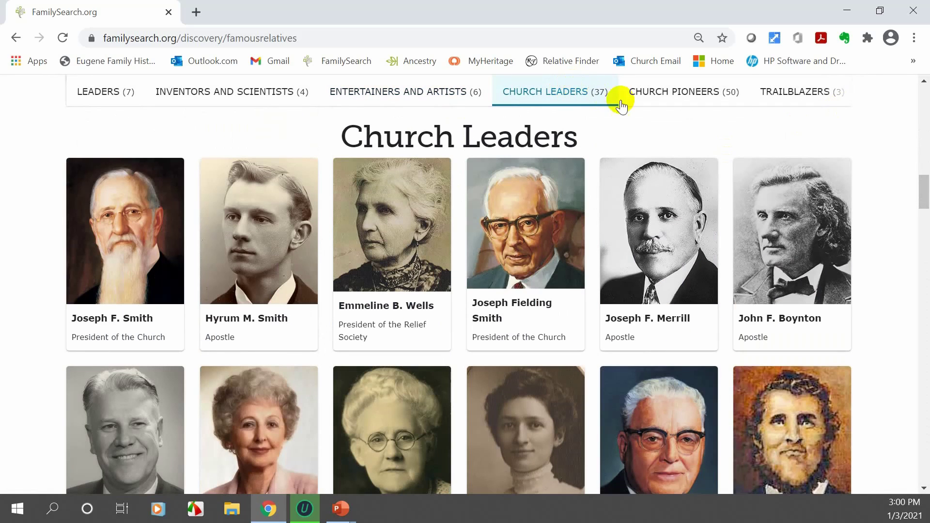
pyautogui.click(665, 95)
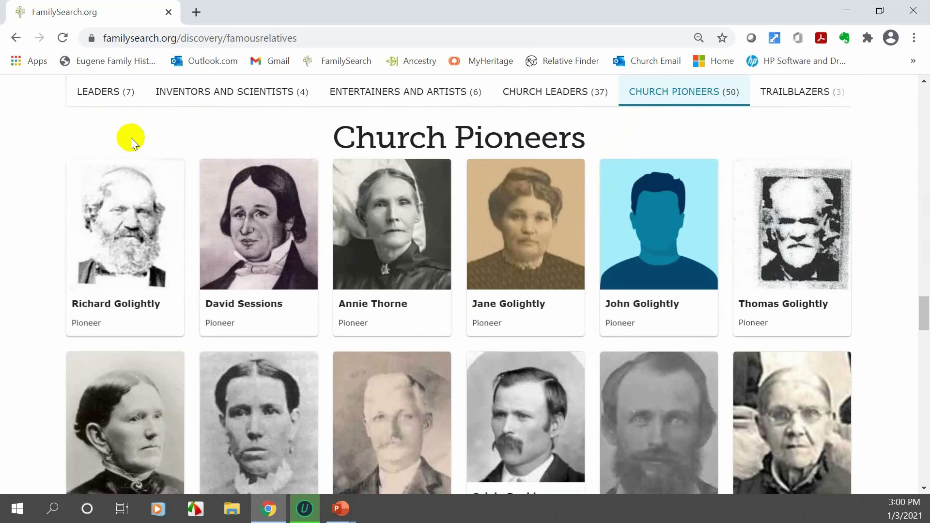
pyautogui.click(17, 40)
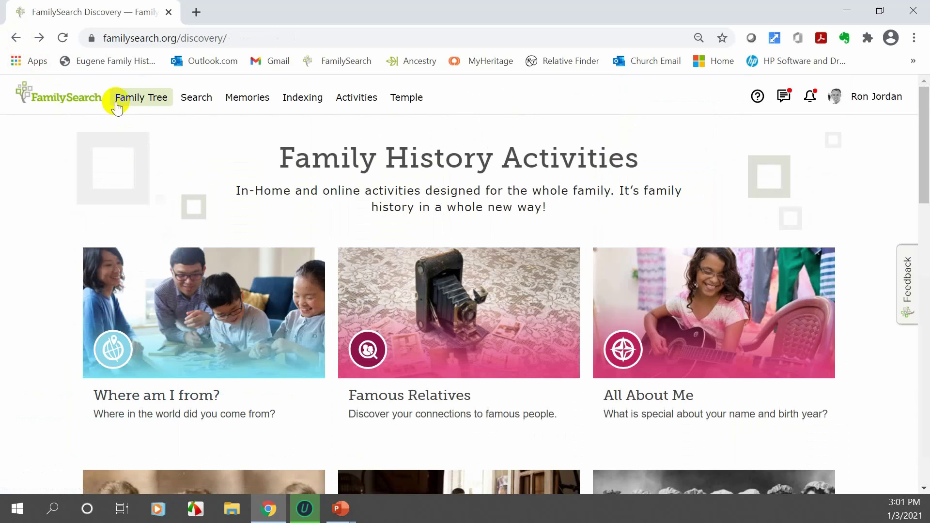
# - Open All About Me and browse its cards on name facts, news, cost comparisons, quizzes, sports trivia and entertainment for the birth year
pyautogui.click(718, 328)
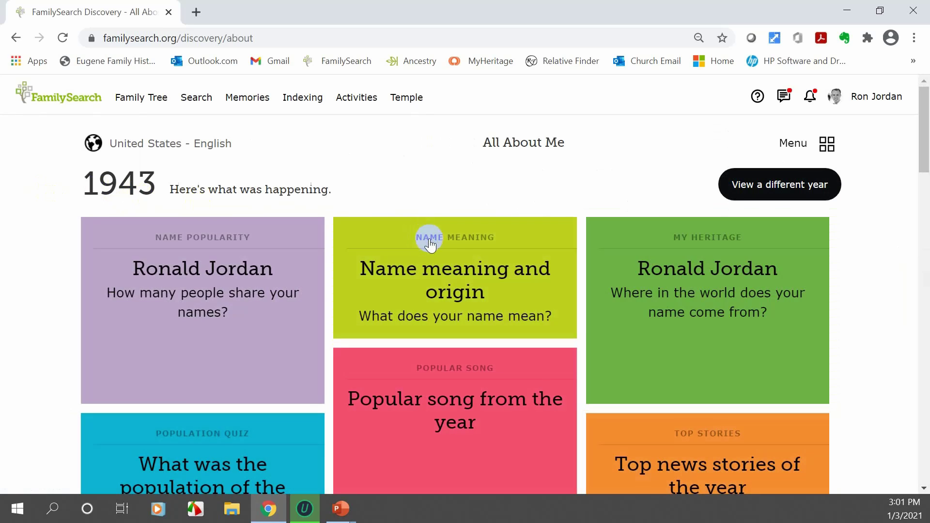
pyautogui.scroll(-5, 465, 275)
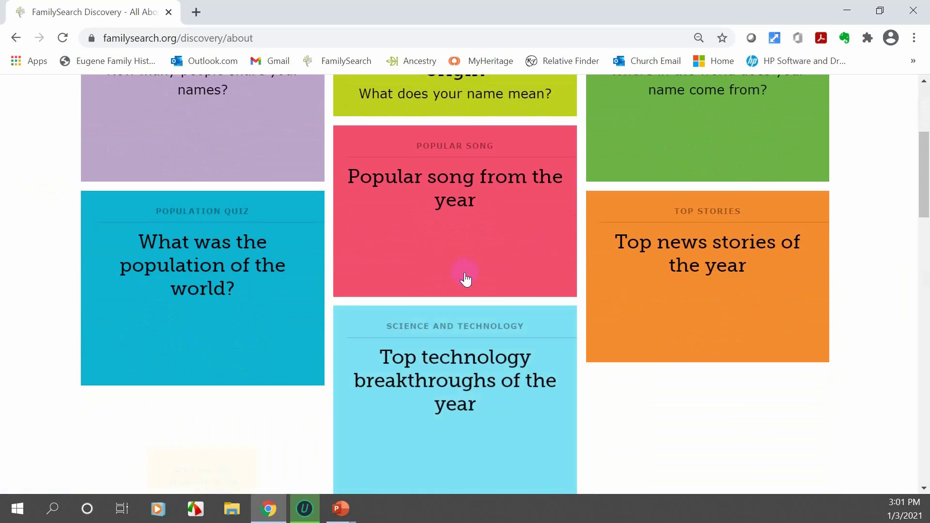
pyautogui.scroll(-4, 463, 280)
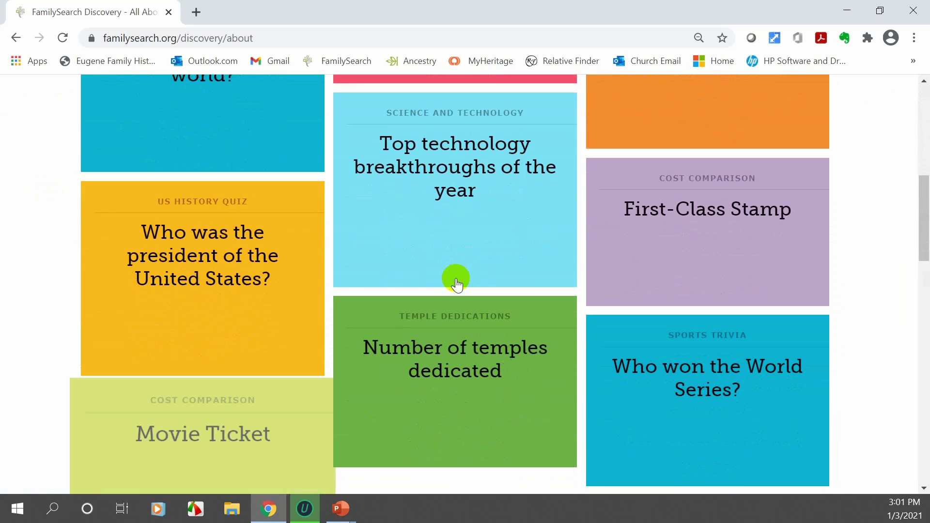
pyautogui.scroll(-3, 458, 286)
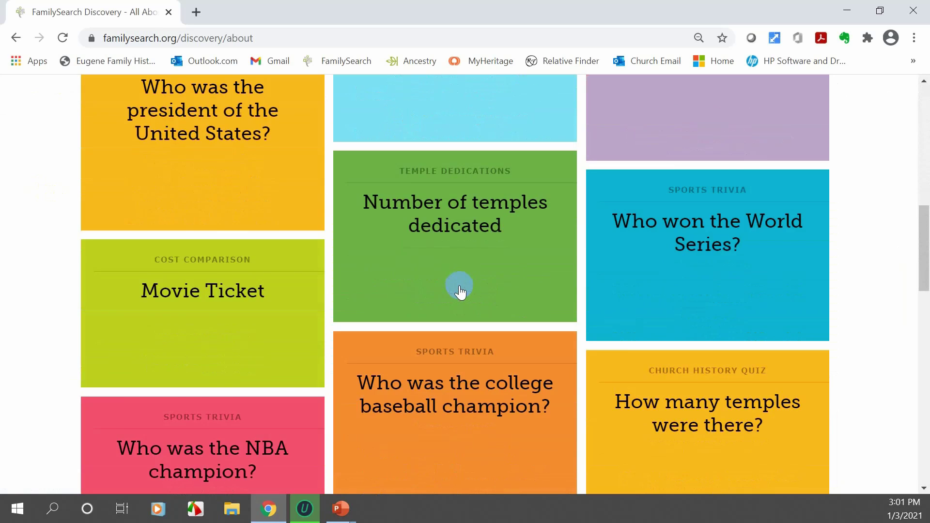
pyautogui.scroll(-2, 461, 286)
pyautogui.scroll(-2, 463, 290)
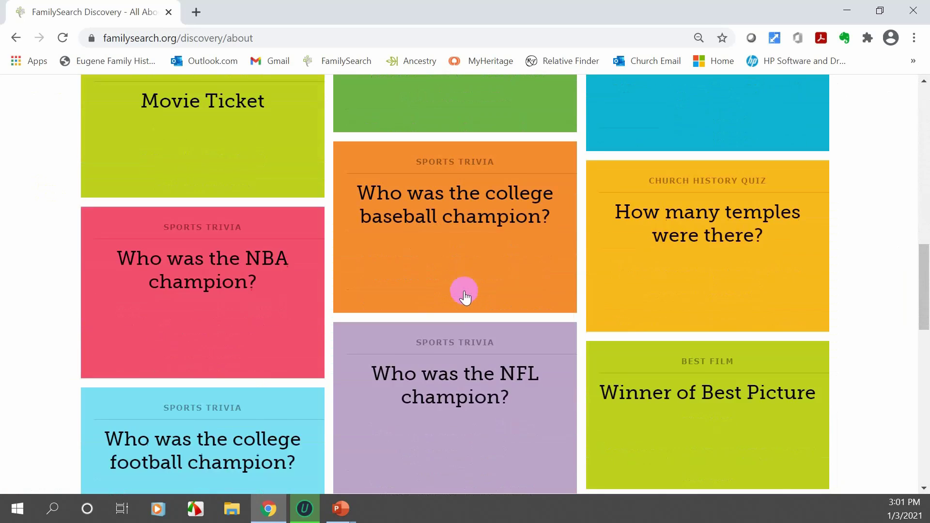
pyautogui.scroll(-1, 465, 297)
pyautogui.scroll(-3, 465, 303)
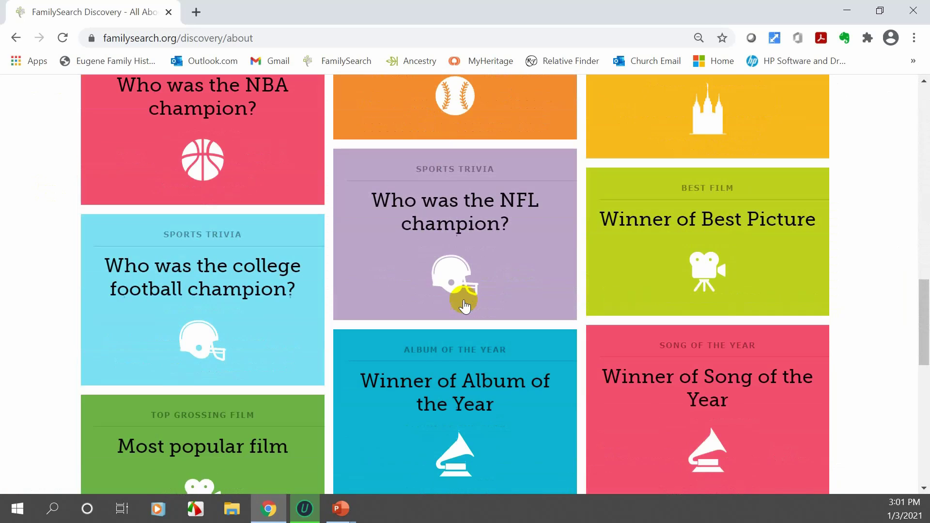
pyautogui.scroll(-2, 461, 302)
pyautogui.scroll(-3, 465, 305)
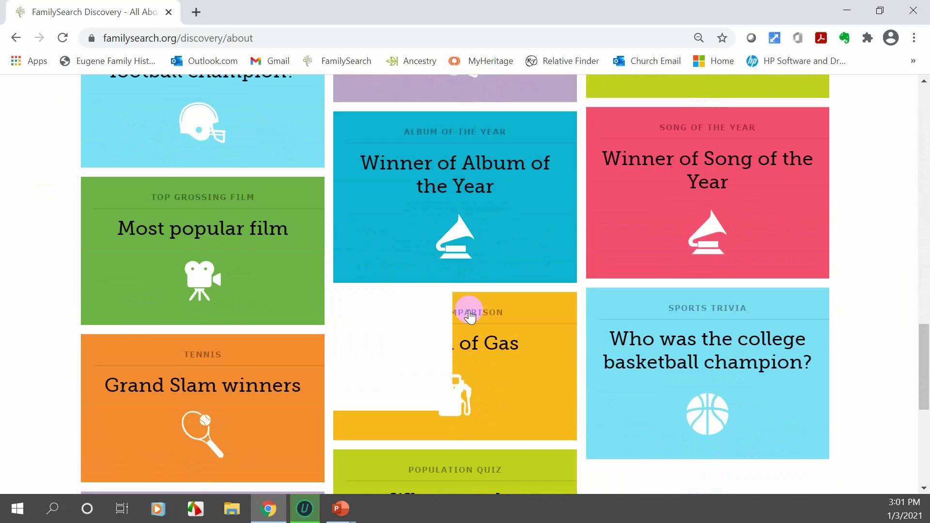
pyautogui.scroll(-2, 472, 314)
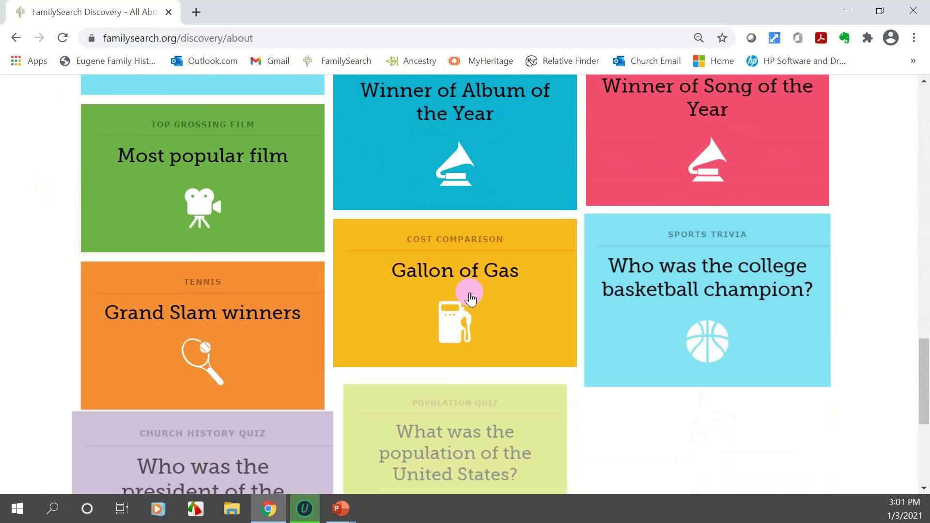
# - View the Gallon of Gas cost comparison for the birth year and return to Family History Activities
pyautogui.click(449, 292)
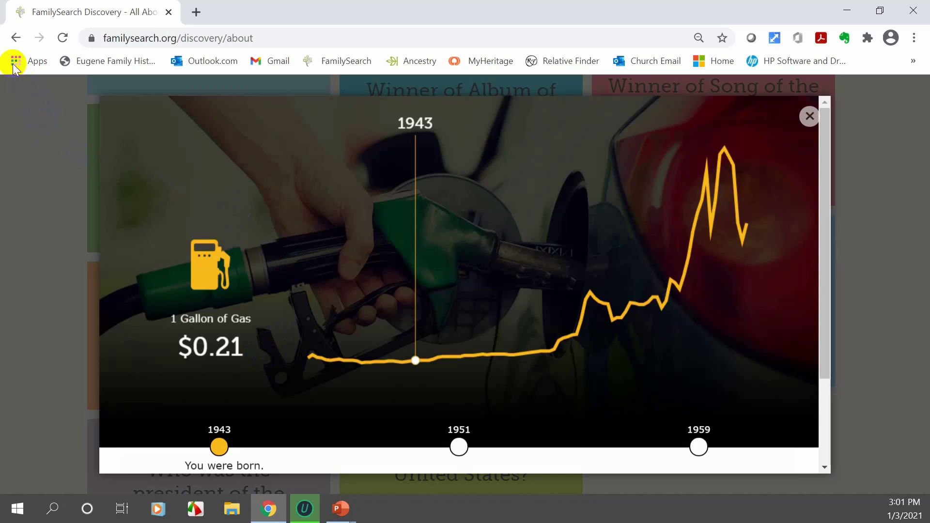
pyautogui.click(16, 38)
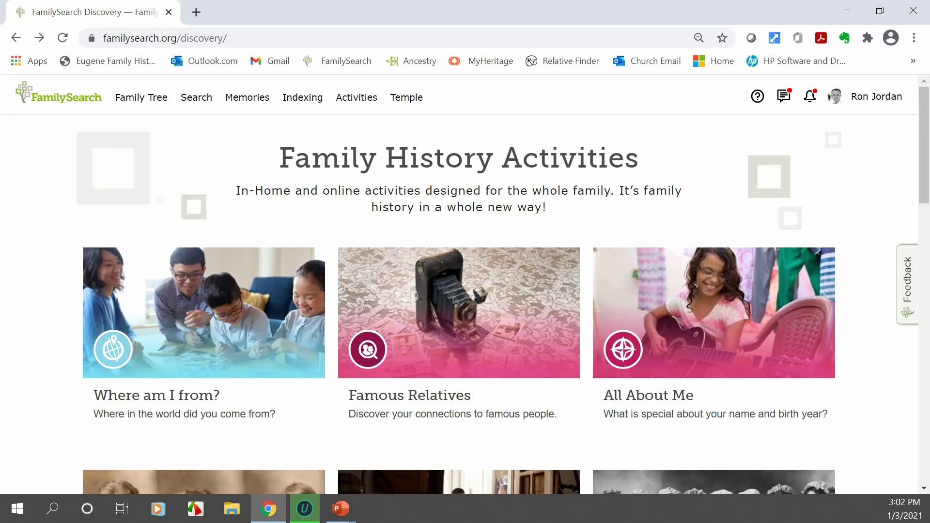
# - Open My Contributions for the family tree and look through the list of changes made
pyautogui.hotkey('alt', 'Tab')
pyautogui.click(134, 103)
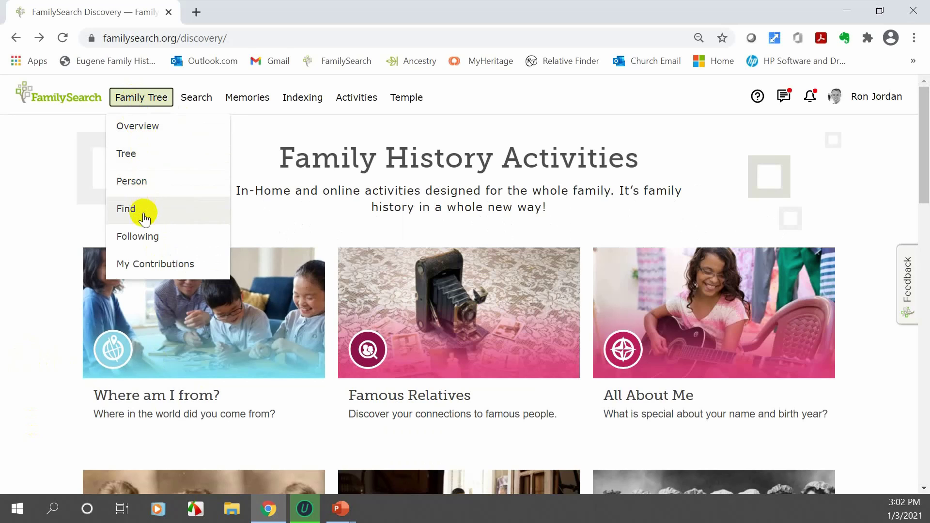
pyautogui.click(163, 265)
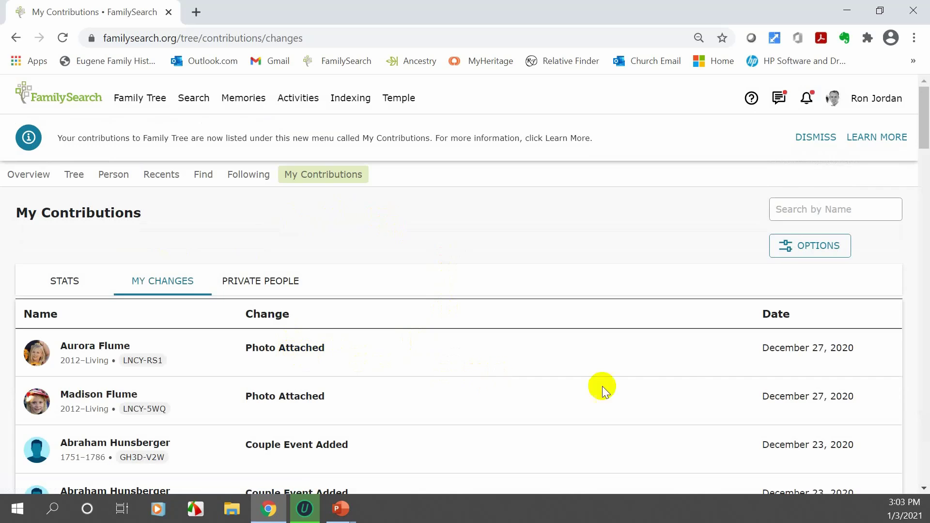
pyautogui.scroll(-6, 577, 355)
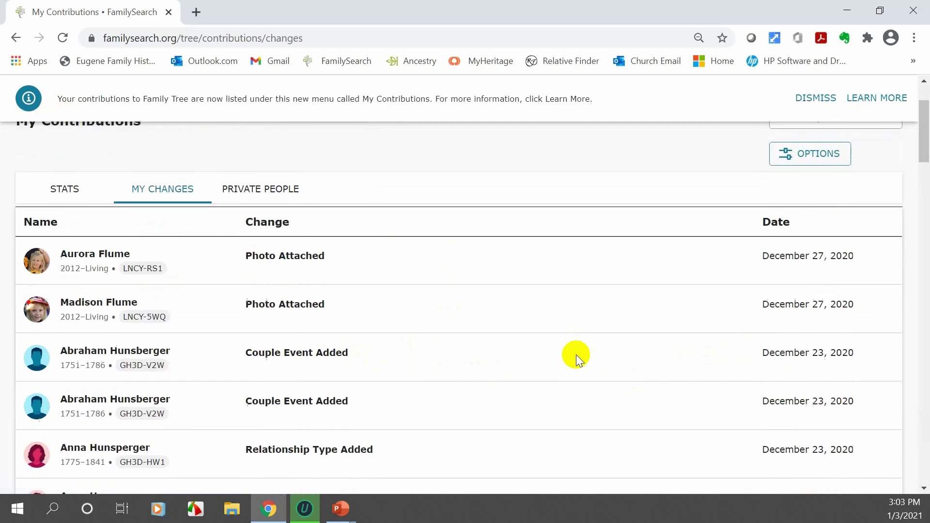
pyautogui.scroll(-4, 576, 355)
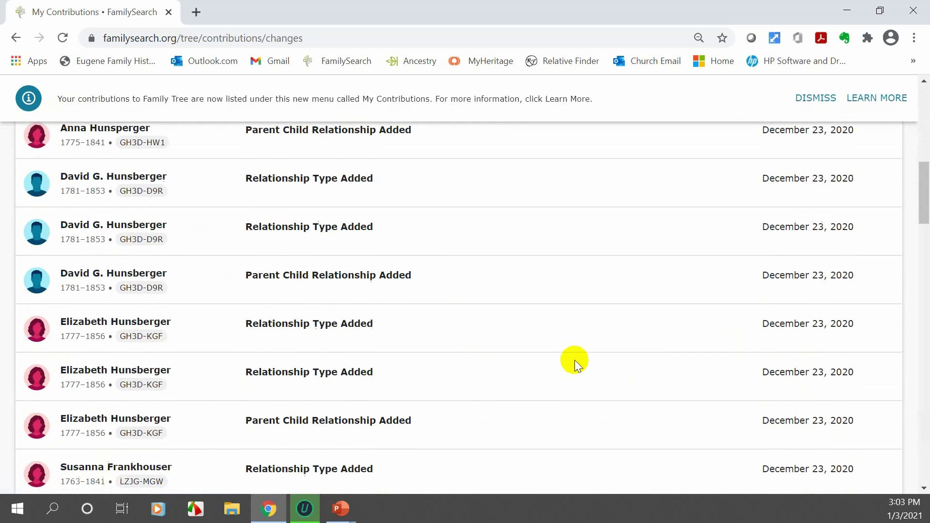
pyautogui.scroll(-5, 574, 359)
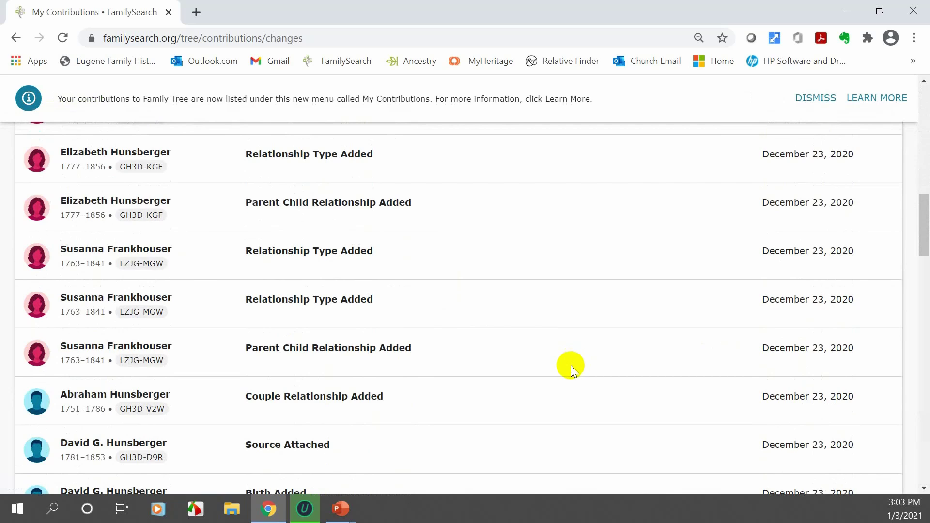
pyautogui.scroll(9, 572, 362)
pyautogui.scroll(6, 574, 361)
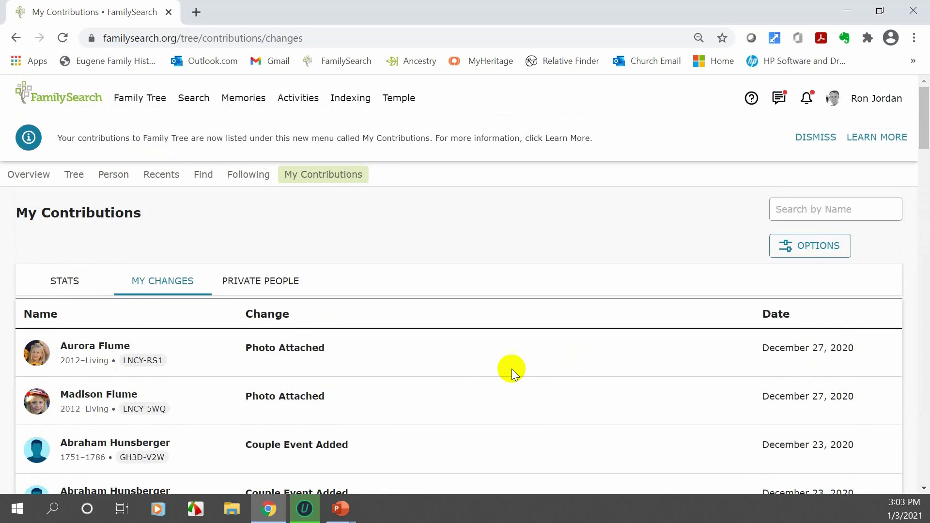
# - Show the contribution stats and examine the yearly chart covering all contribution types
pyautogui.click(72, 289)
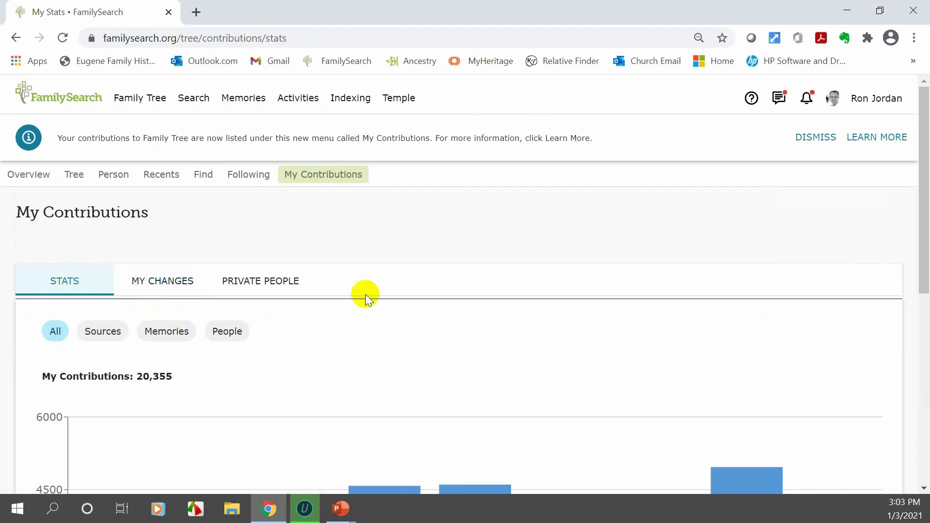
pyautogui.scroll(-6, 409, 278)
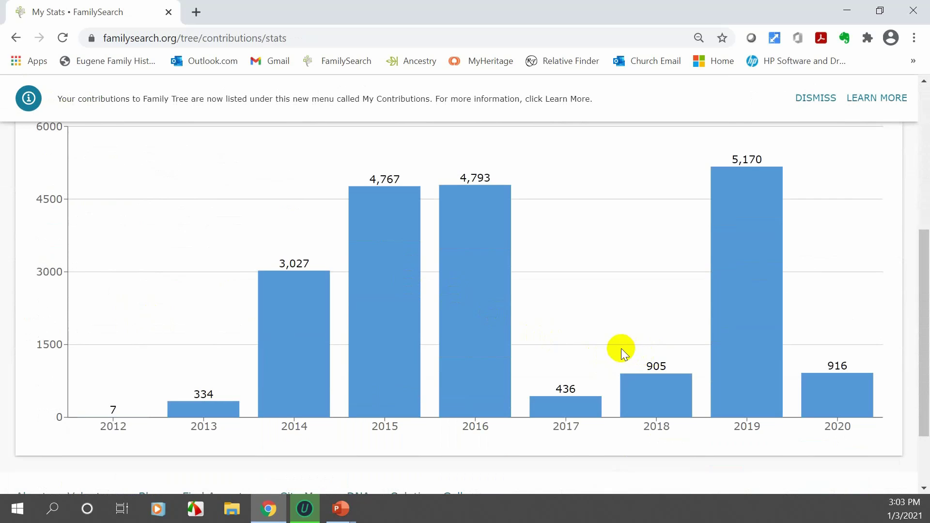
pyautogui.scroll(-2, 621, 351)
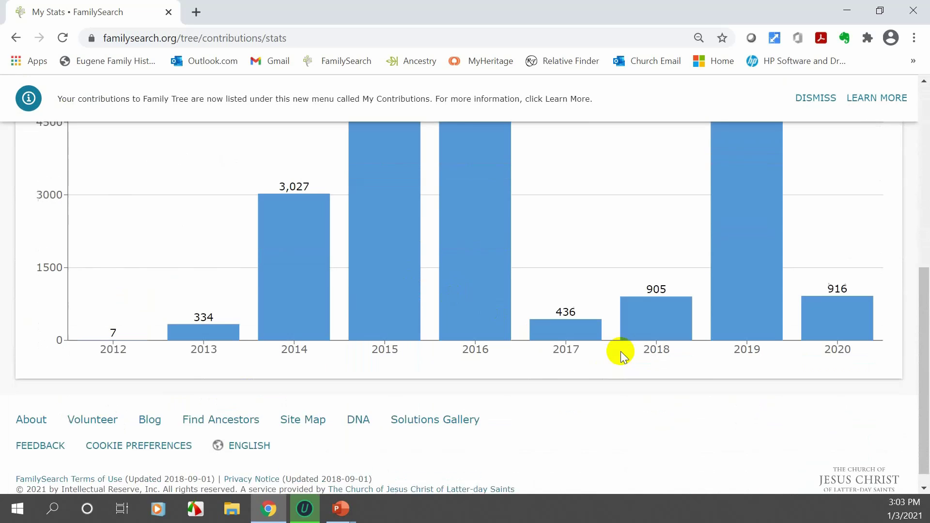
pyautogui.scroll(6, 620, 351)
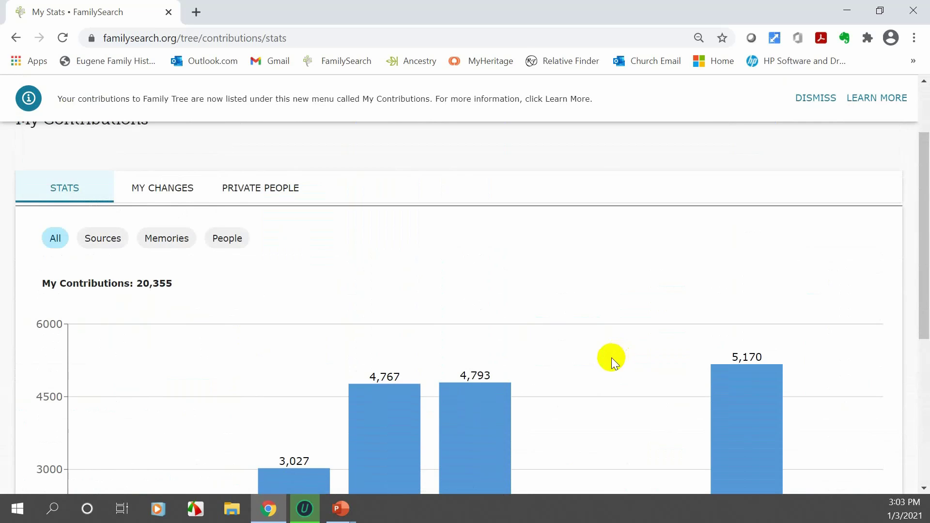
pyautogui.scroll(2, 611, 358)
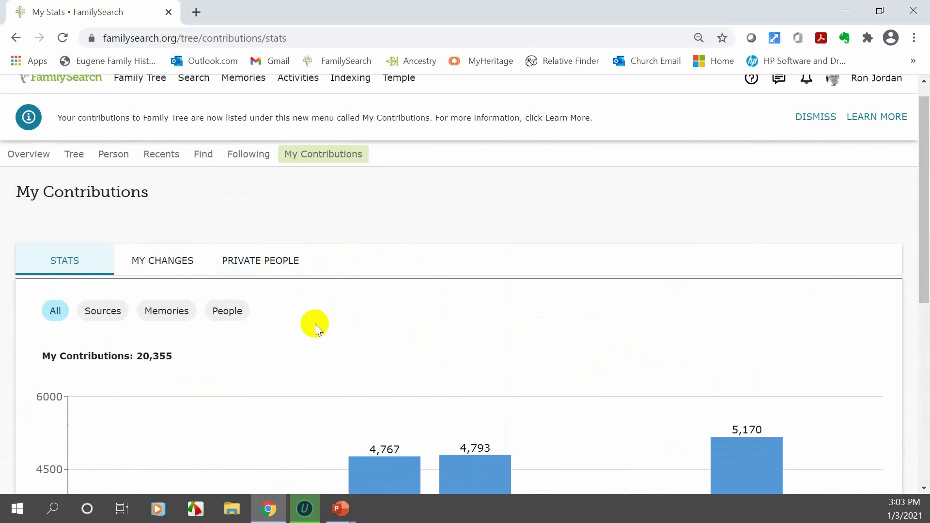
pyautogui.scroll(1, 321, 317)
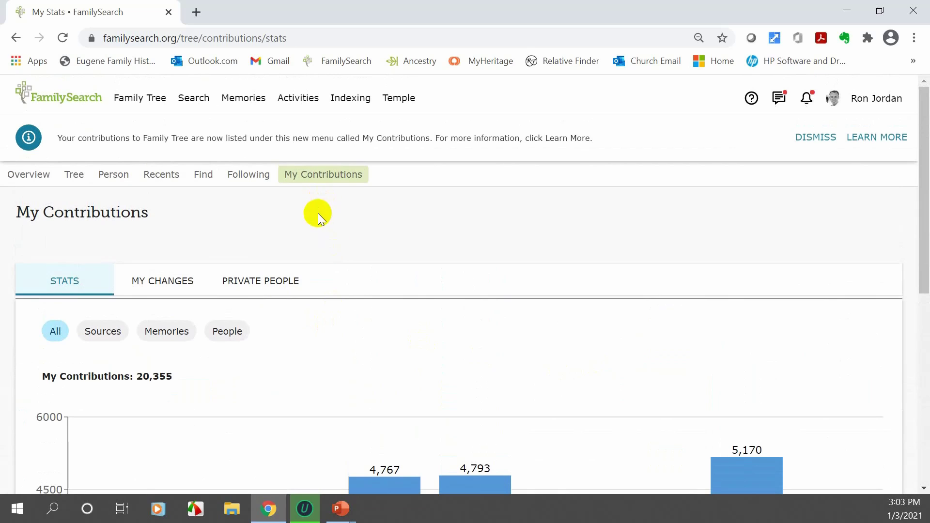
pyautogui.scroll(-8, 318, 218)
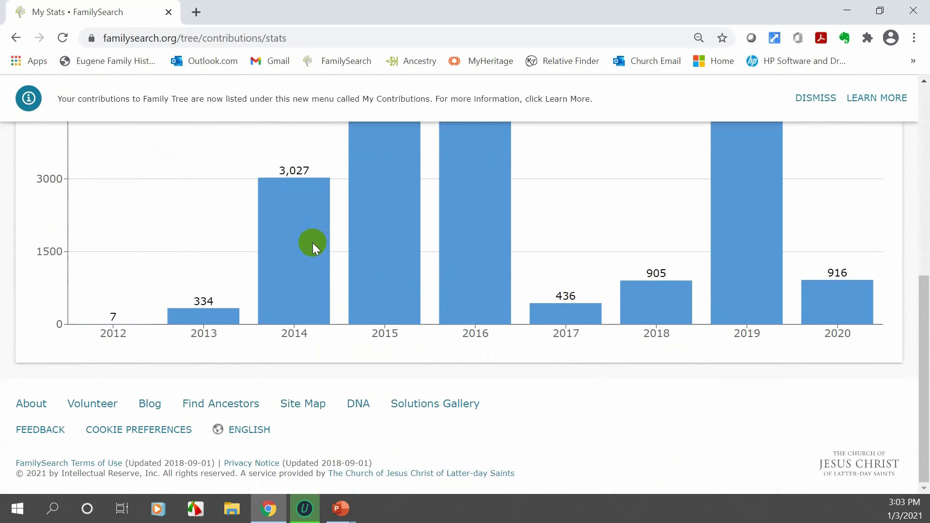
# - Open the FamilySearch Blog and search it for "family tree templates"
pyautogui.click(150, 412)
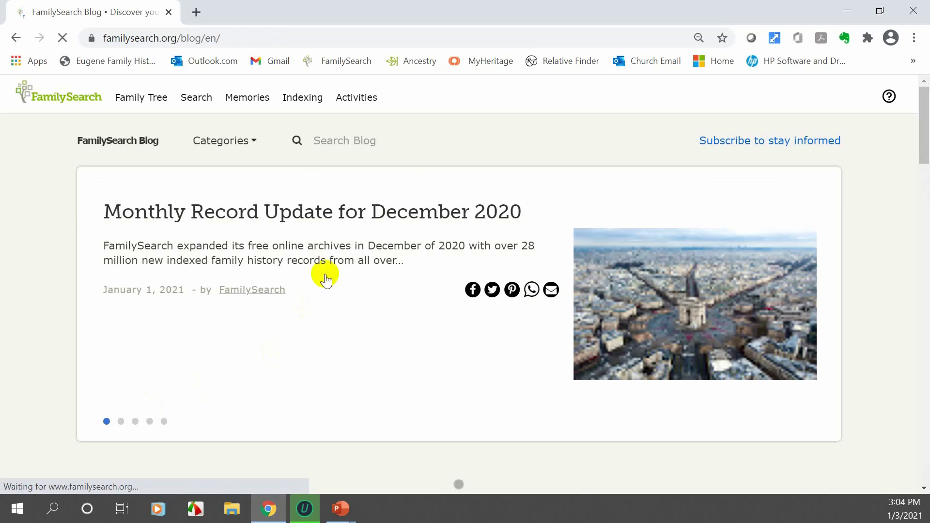
pyautogui.click(335, 141)
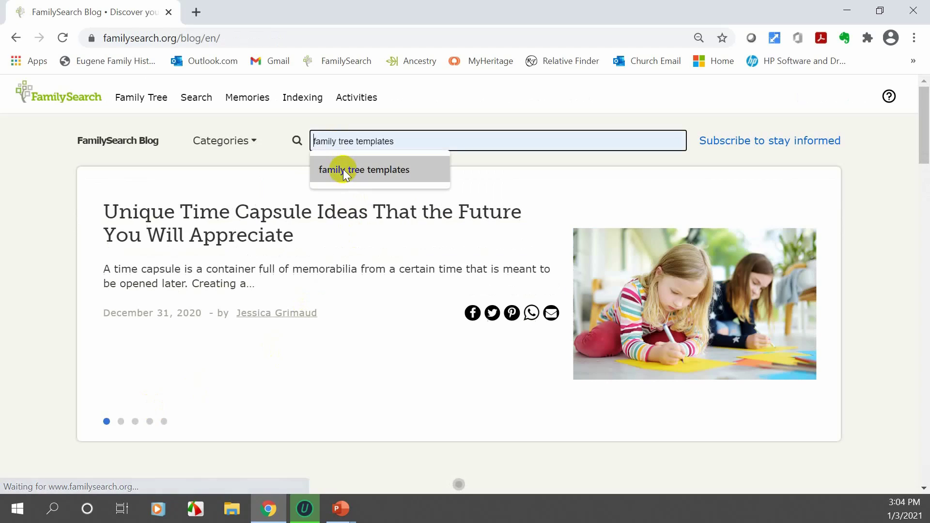
pyautogui.click(343, 170)
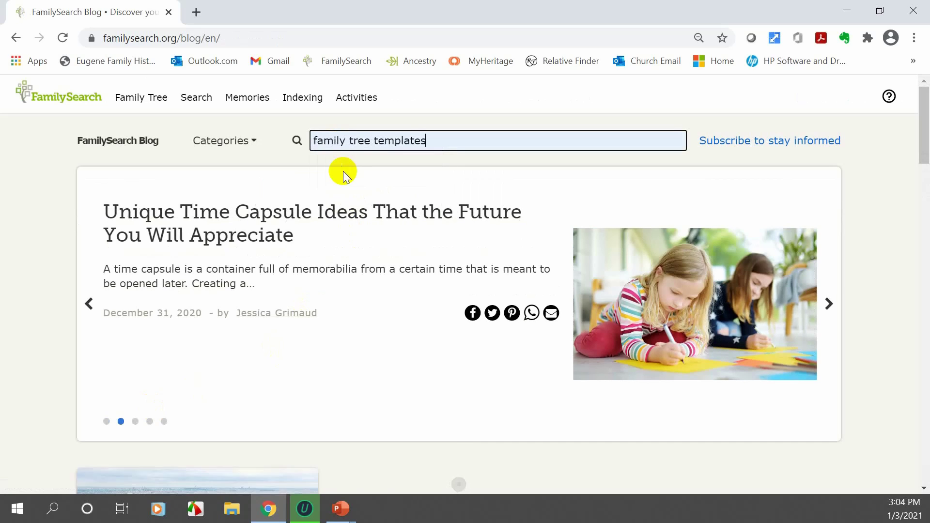
pyautogui.click(297, 143)
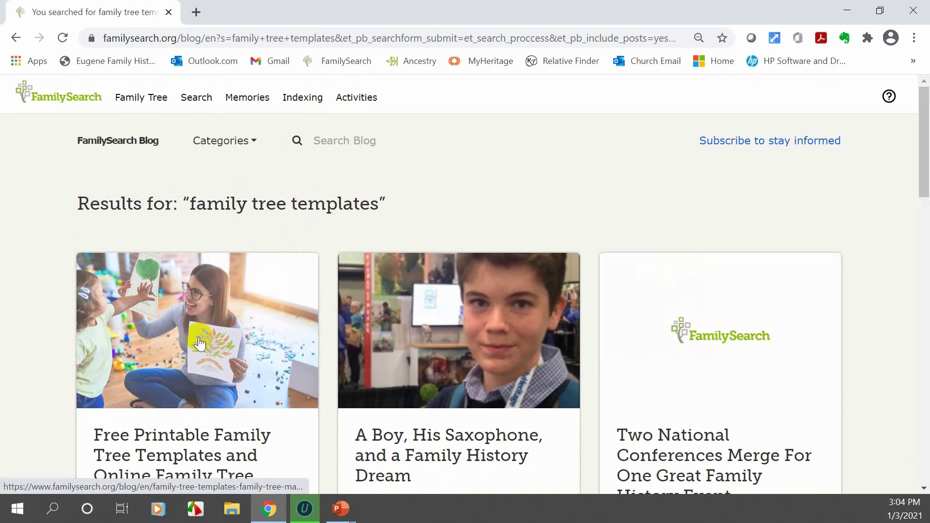
# - Open the article on free printable family tree templates and look through the downloadable template designs
pyautogui.click(291, 293)
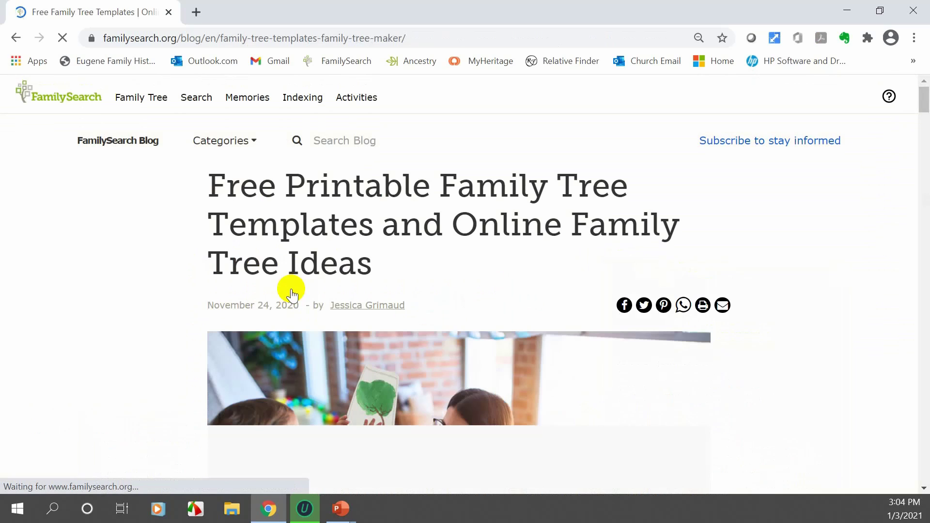
pyautogui.scroll(-10, 147, 263)
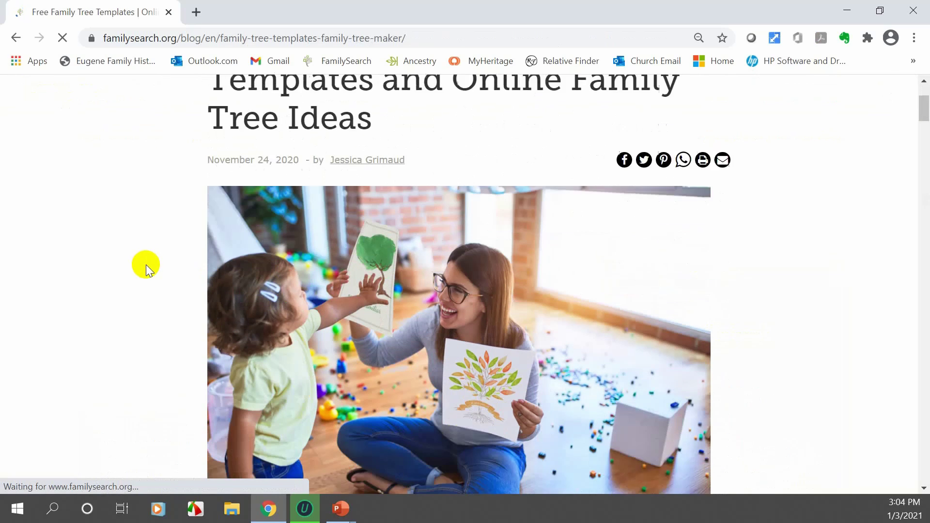
pyautogui.scroll(-5, 141, 279)
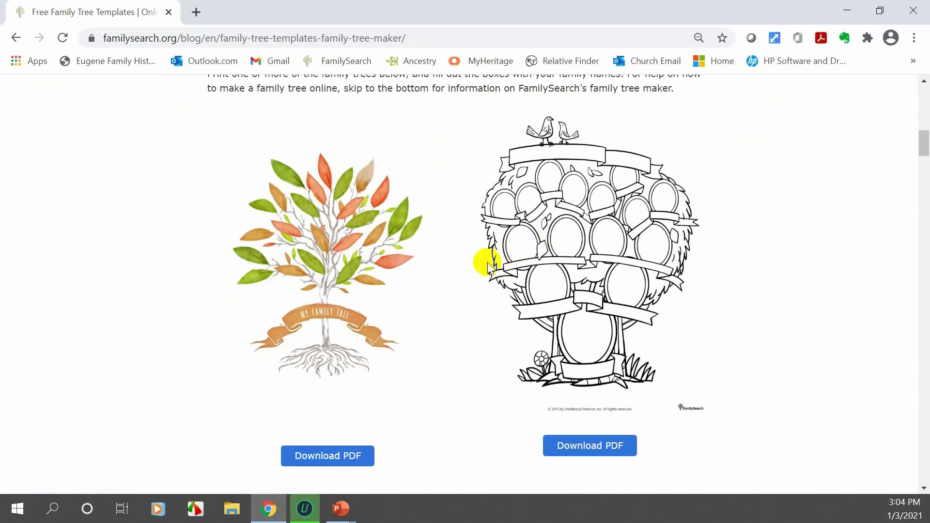
pyautogui.scroll(-6, 466, 263)
pyautogui.scroll(-3, 464, 263)
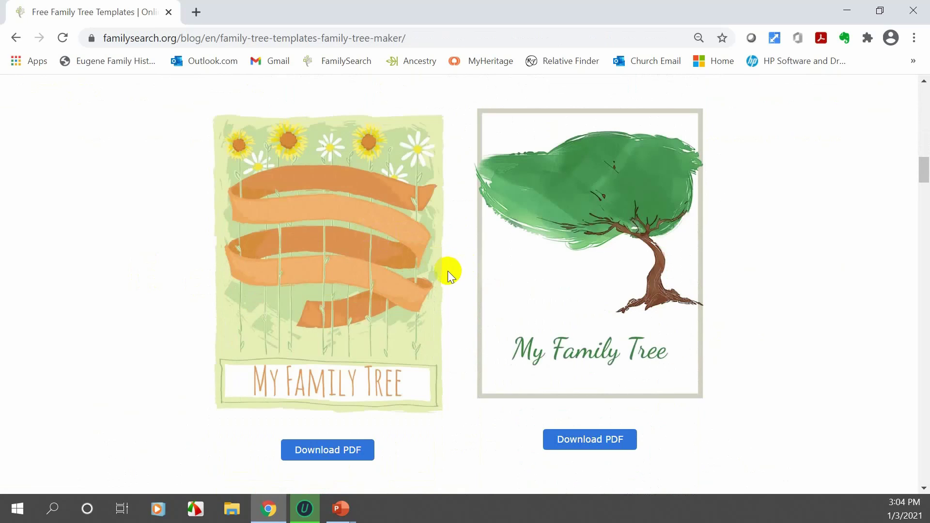
pyautogui.scroll(-7, 448, 273)
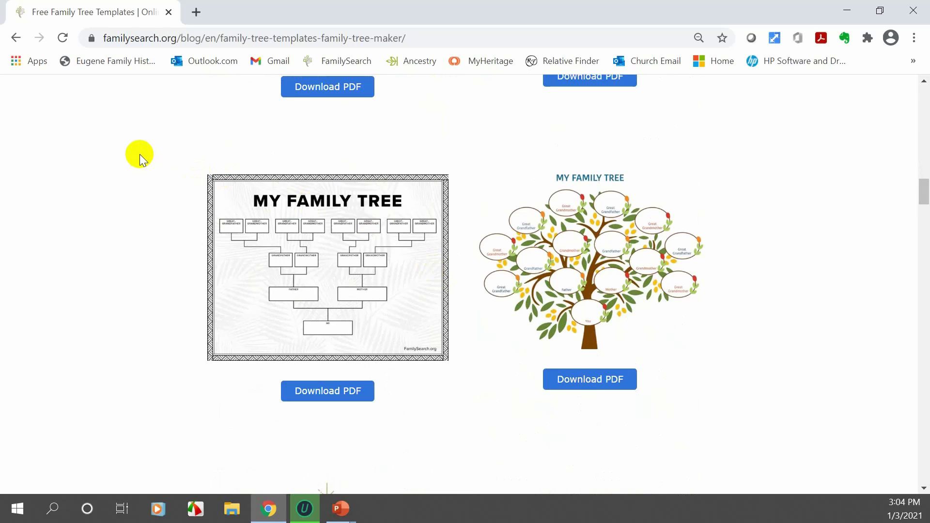
pyautogui.scroll(1, 140, 154)
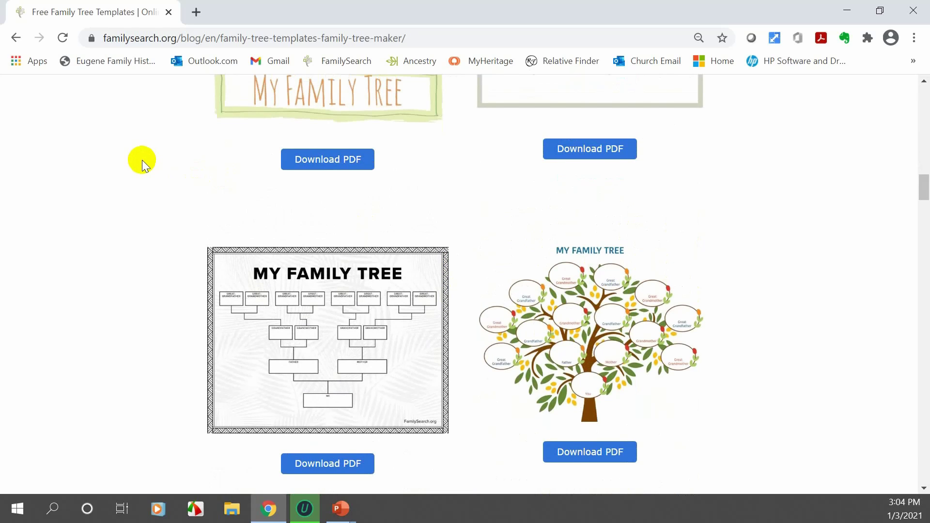
pyautogui.scroll(1, 142, 160)
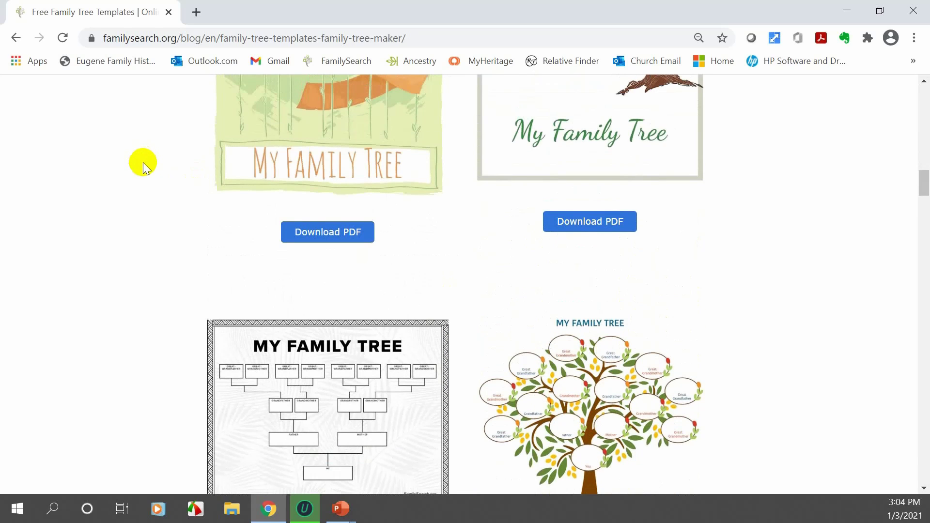
pyautogui.scroll(9, 143, 162)
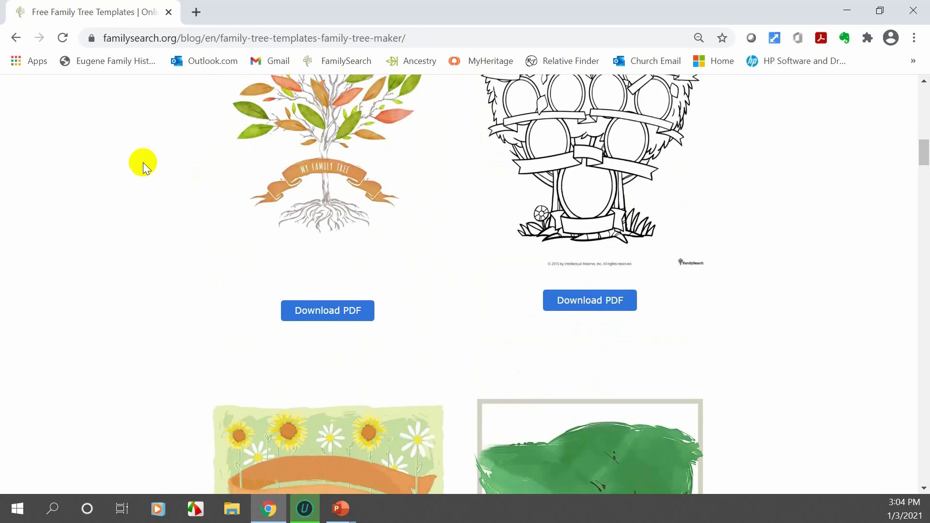
pyautogui.scroll(10, 144, 162)
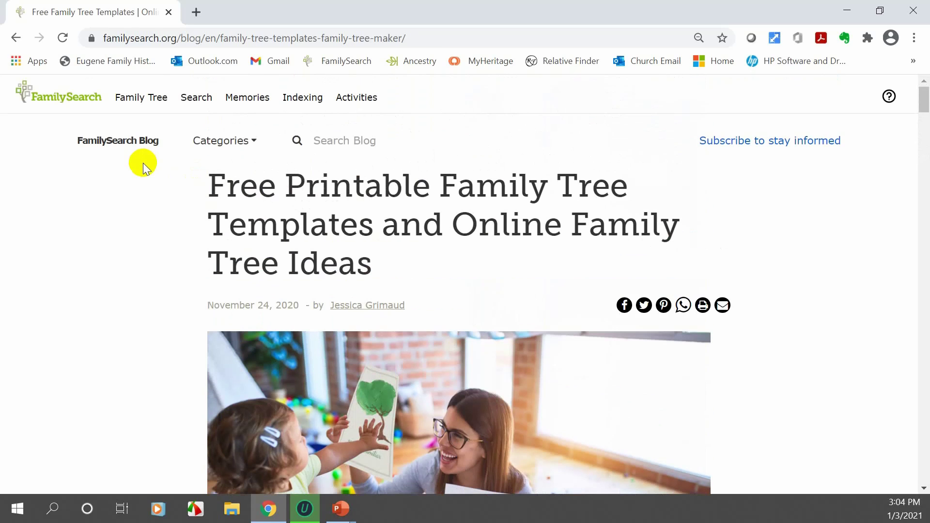
# - Go to the family tree in Landscape view and open the maternal grandfather's person page
pyautogui.click(138, 100)
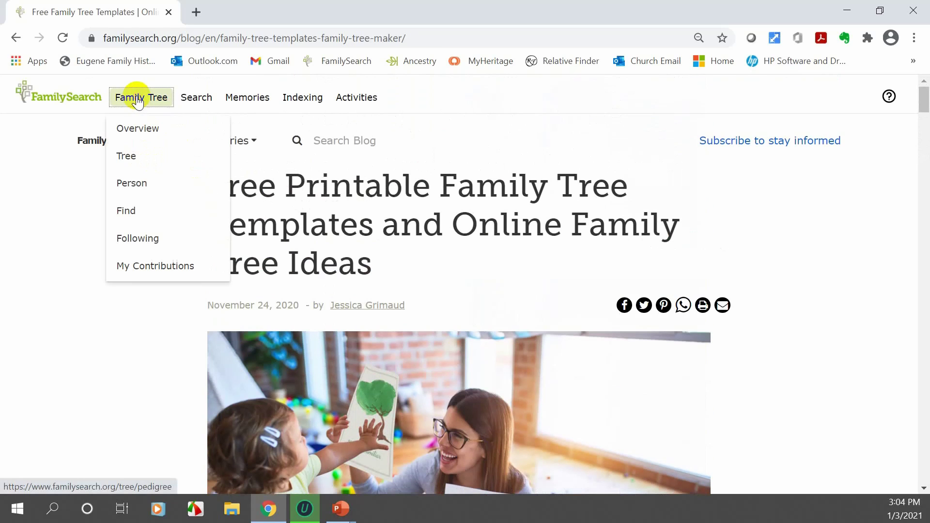
pyautogui.click(125, 158)
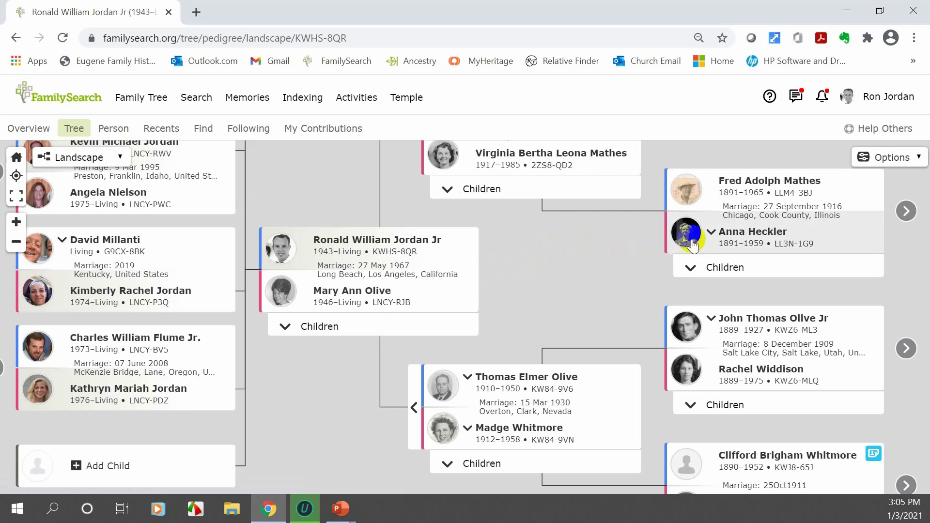
pyautogui.click(747, 183)
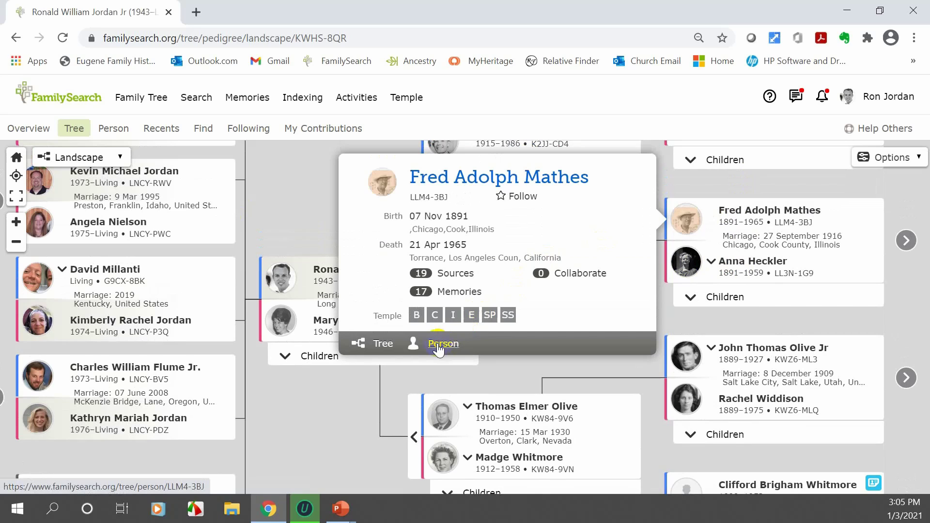
pyautogui.click(438, 344)
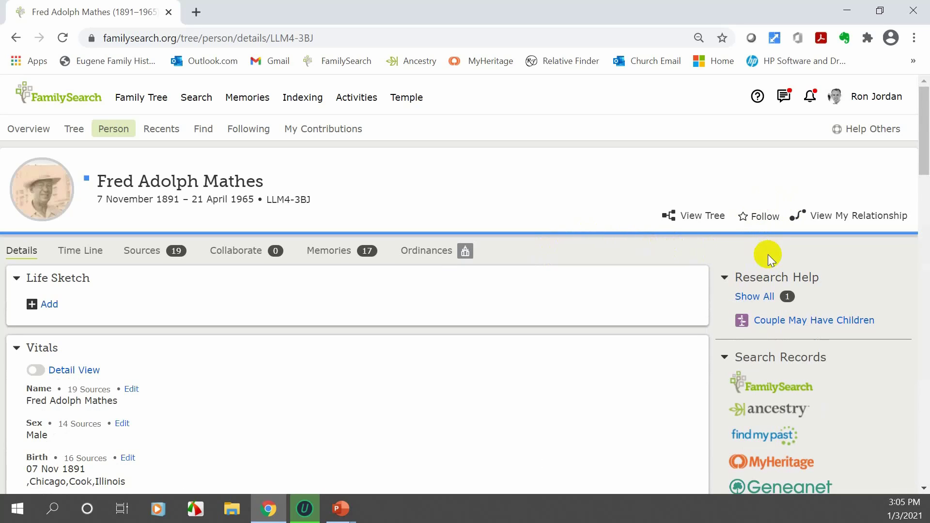
# - Follow the maternal grandfather and review the Following list for changes to followed people
pyautogui.click(765, 217)
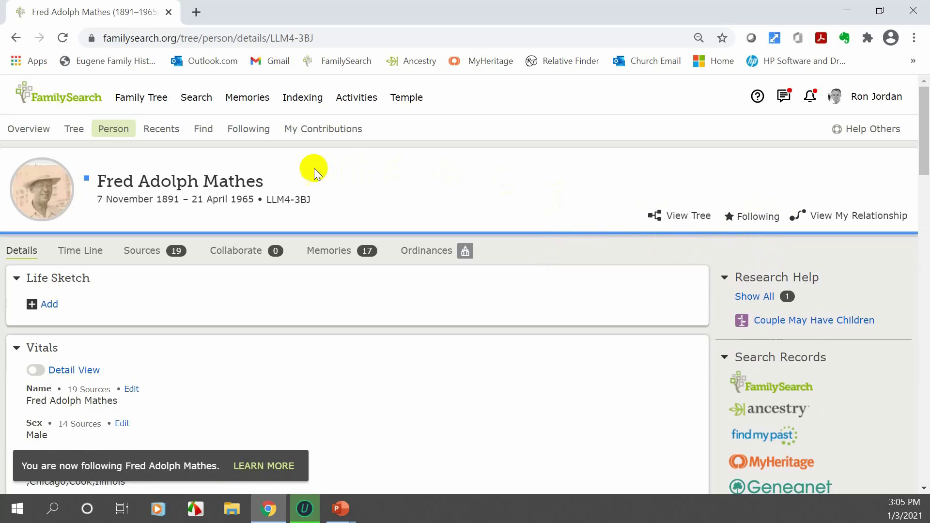
pyautogui.click(243, 130)
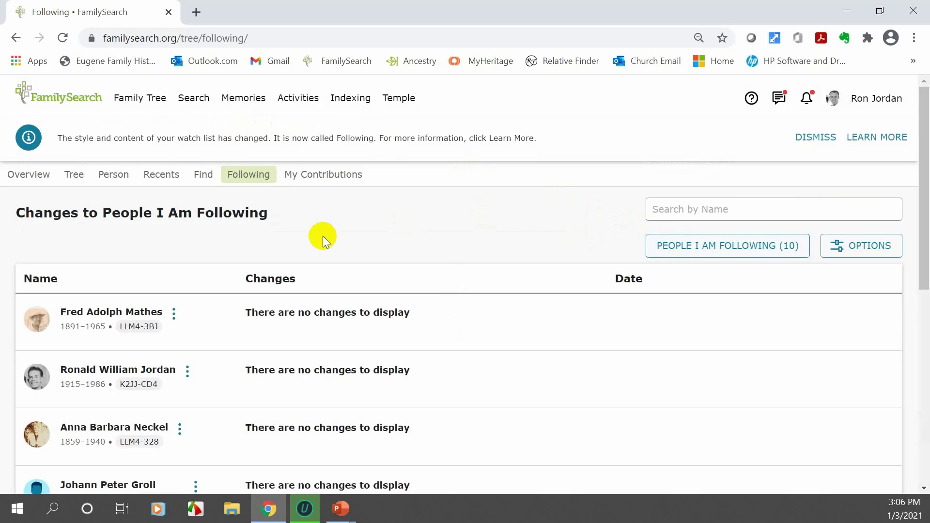
pyautogui.scroll(-1, 430, 289)
pyautogui.scroll(-3, 430, 289)
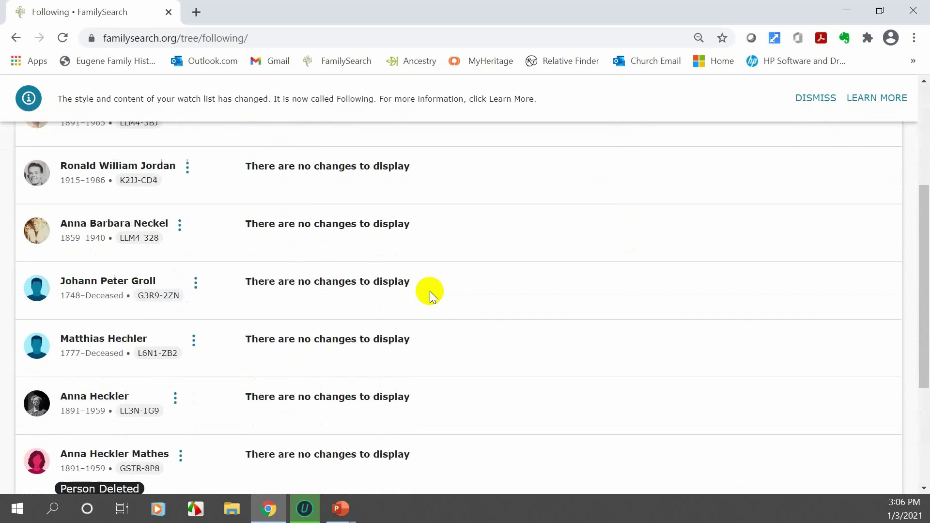
# - Open the display options of the Following list to examine its view, sort and show choices
pyautogui.scroll(4, 430, 291)
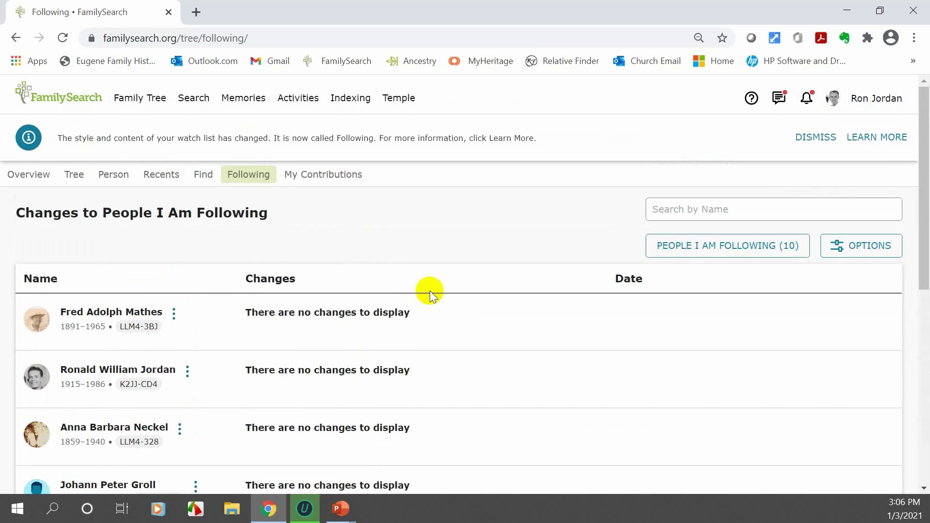
pyautogui.click(854, 248)
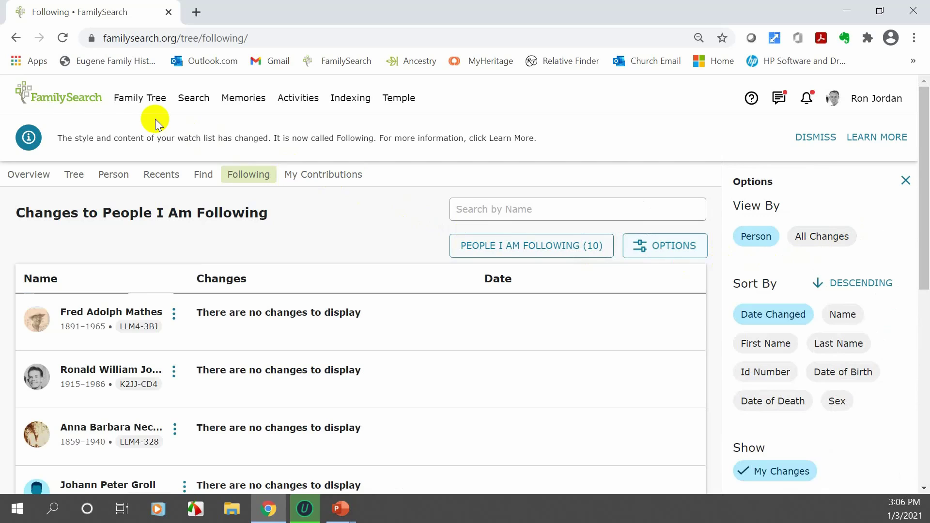
# - Go to the family tree, switch it to the Fan Chart view and limit it to 4 generations
pyautogui.click(137, 102)
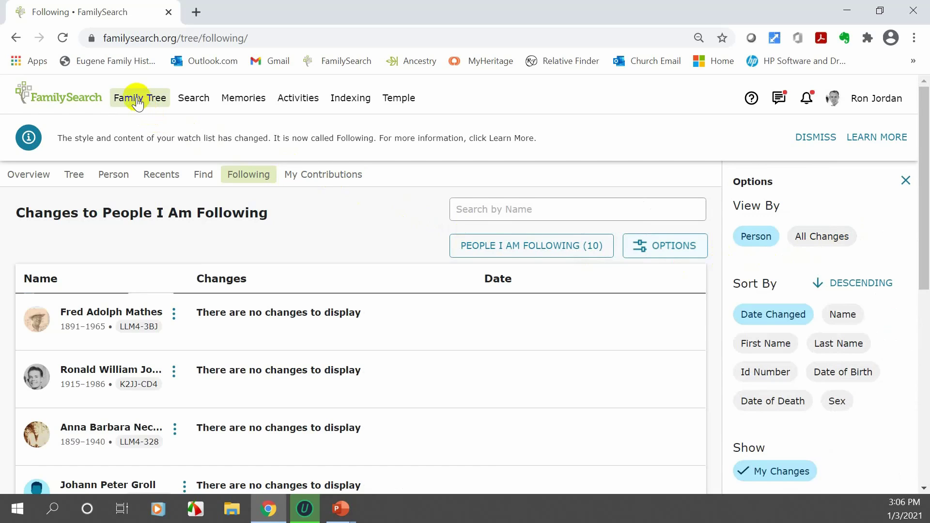
pyautogui.click(138, 101)
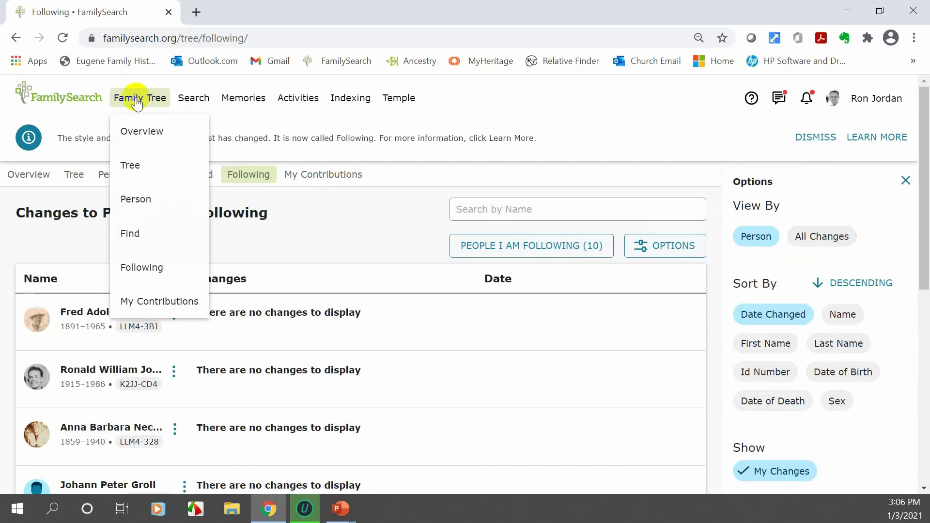
pyautogui.click(131, 167)
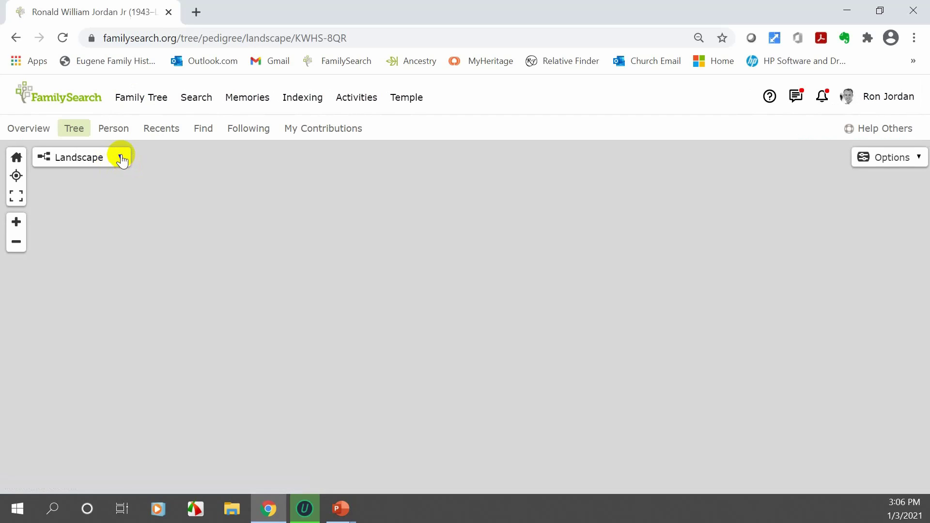
pyautogui.click(122, 160)
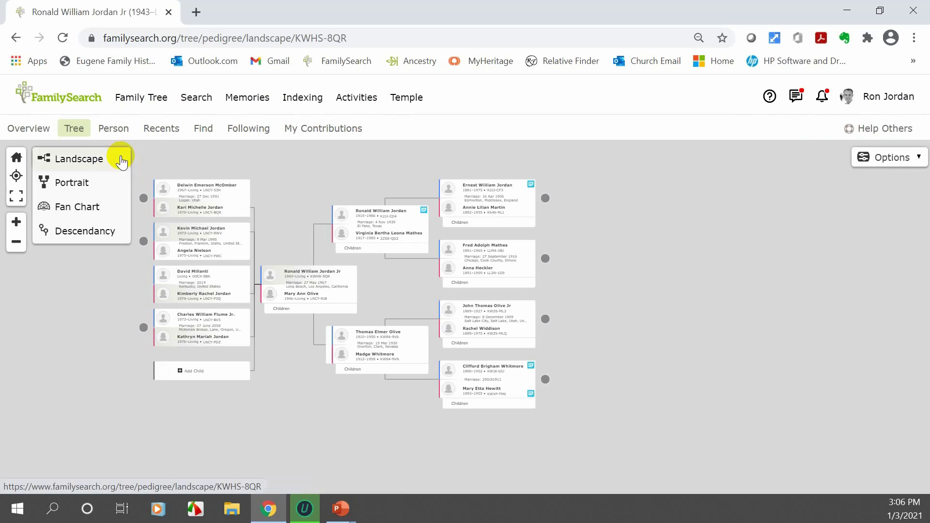
pyautogui.click(80, 209)
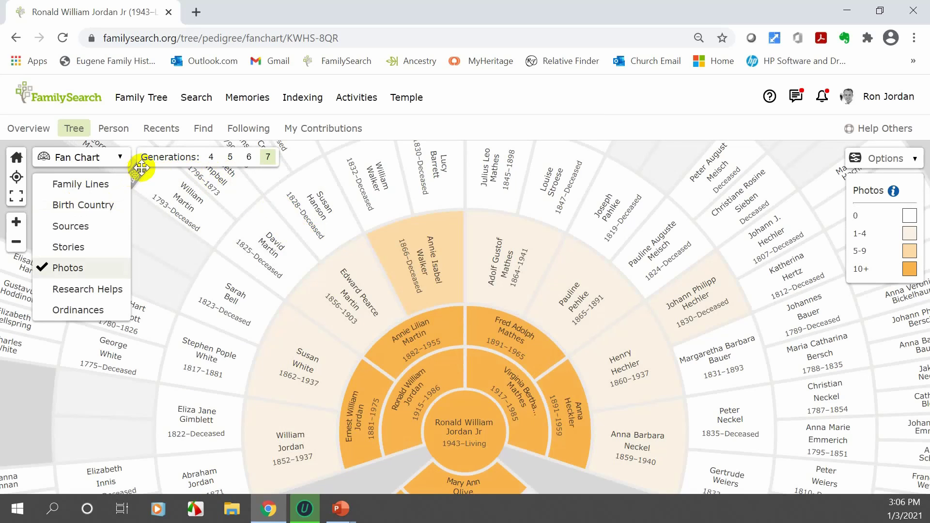
pyautogui.click(211, 157)
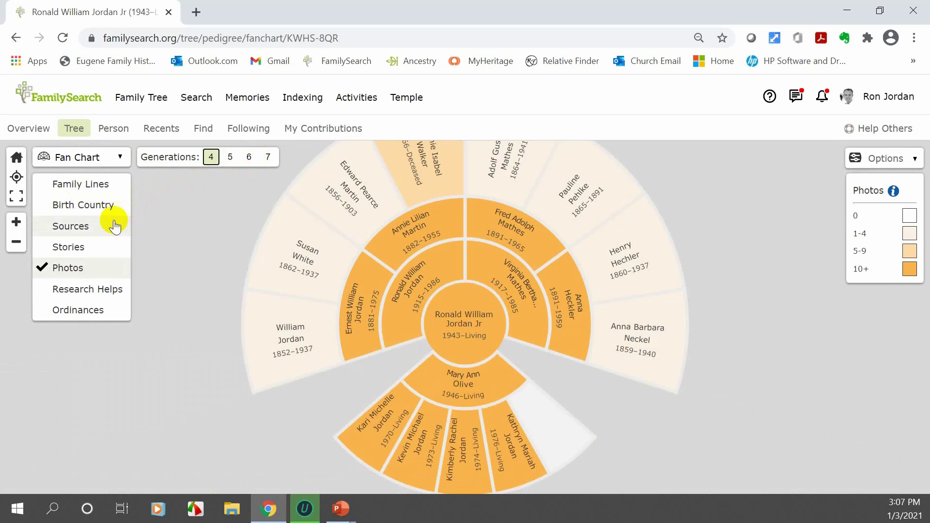
# - Color the fan chart in turn by Family Lines, Birth Country, Sources and Ordinances
pyautogui.click(82, 189)
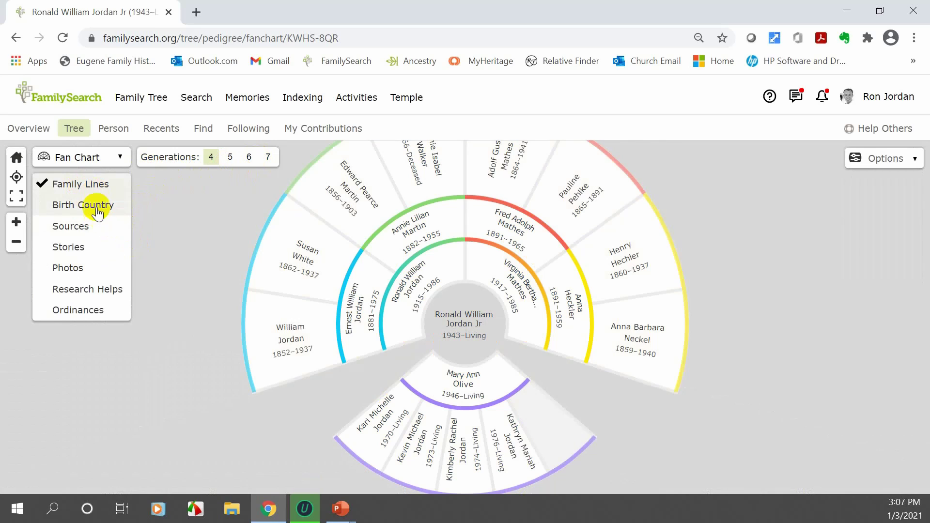
pyautogui.click(97, 207)
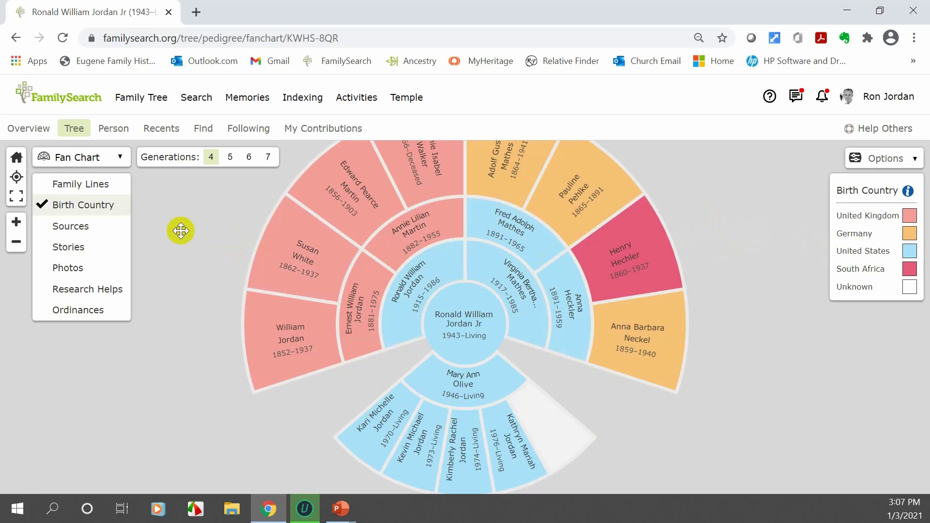
pyautogui.click(75, 232)
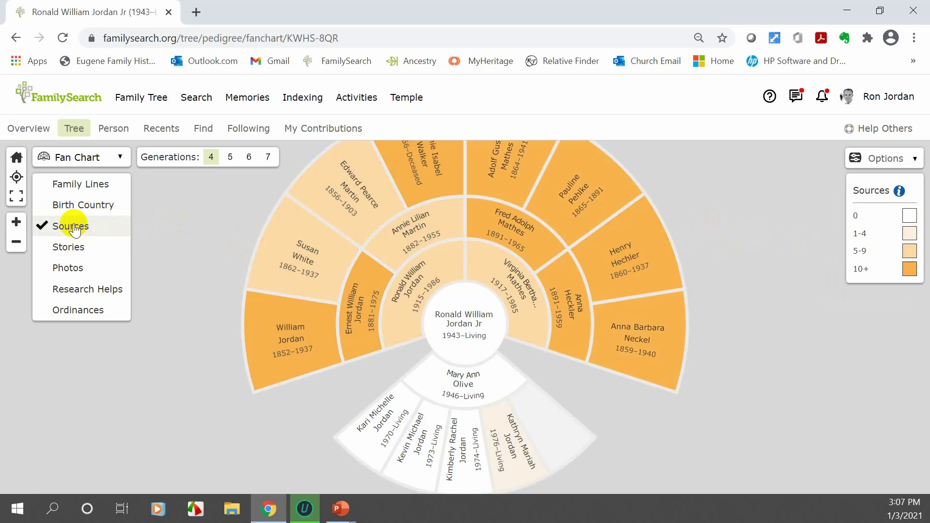
pyautogui.click(94, 313)
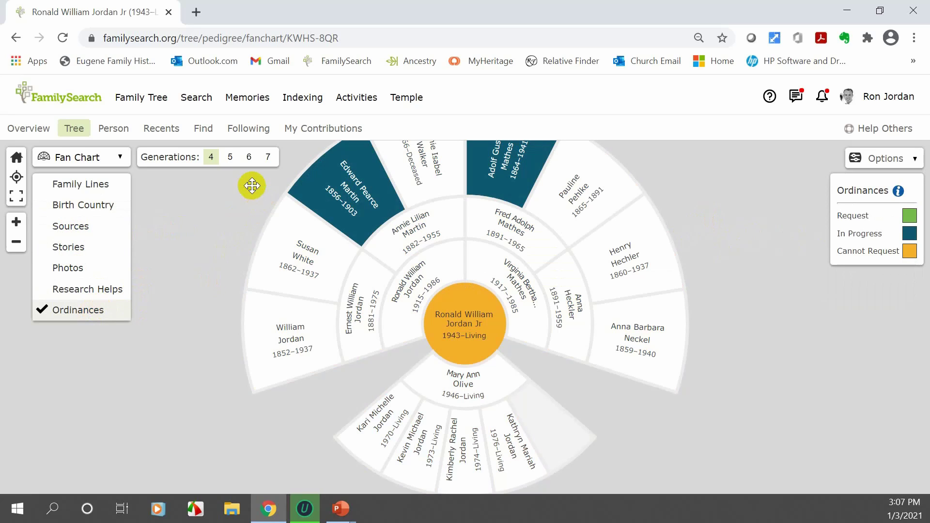
# - Expand the fan chart to 7 generations and show its Invert Colors and Print options
pyautogui.click(268, 158)
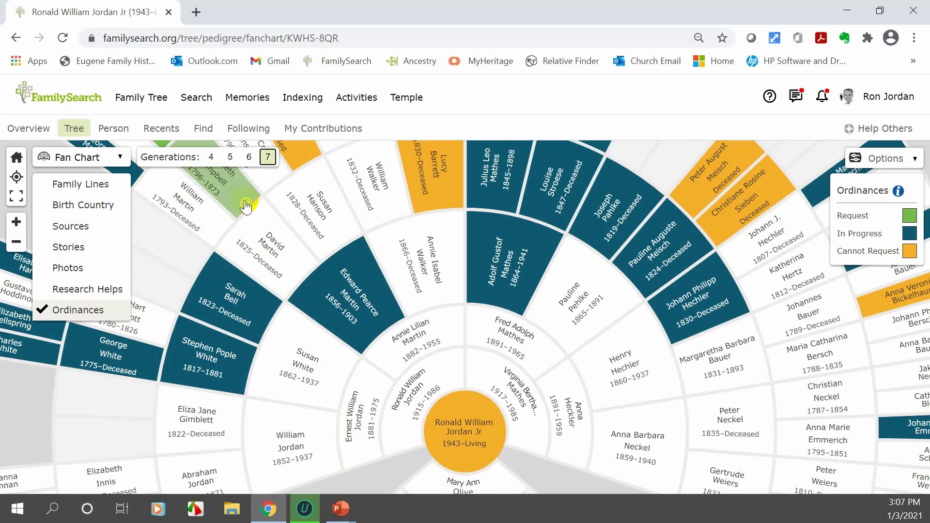
pyautogui.click(17, 243)
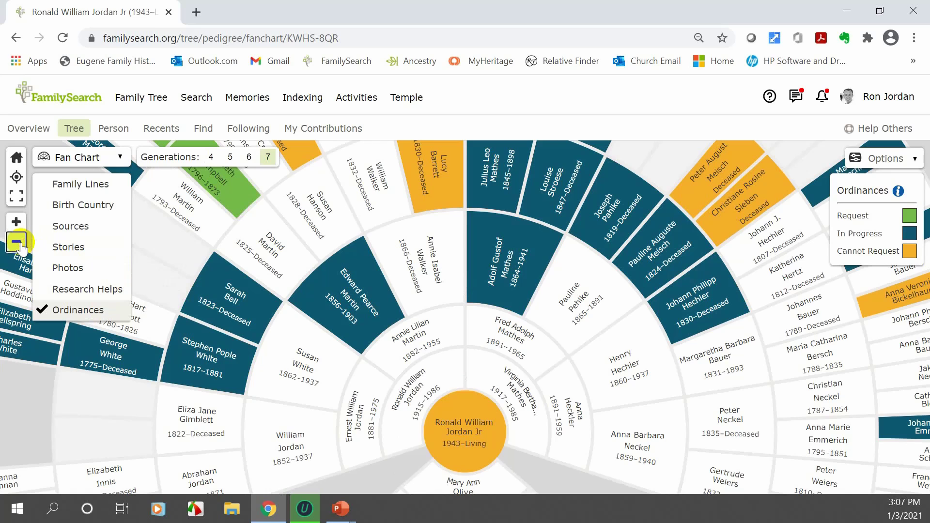
pyautogui.click(17, 243)
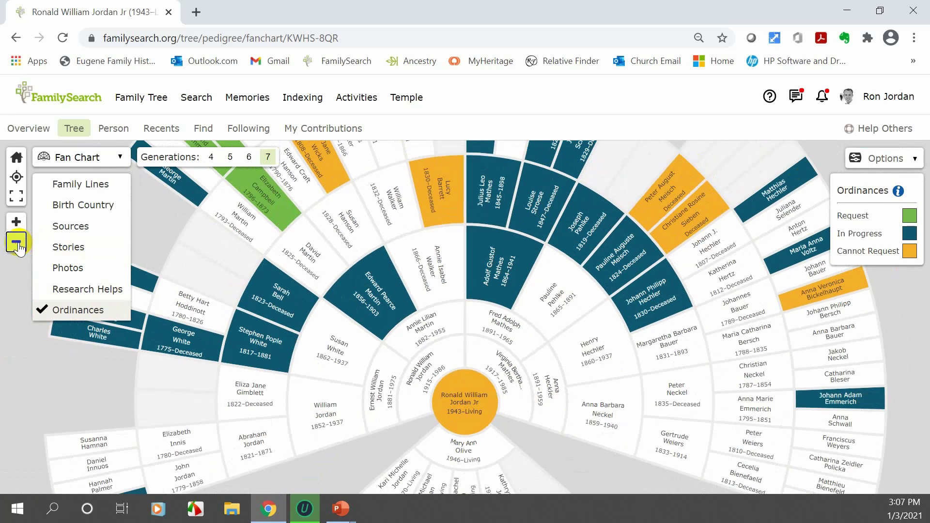
pyautogui.click(17, 242)
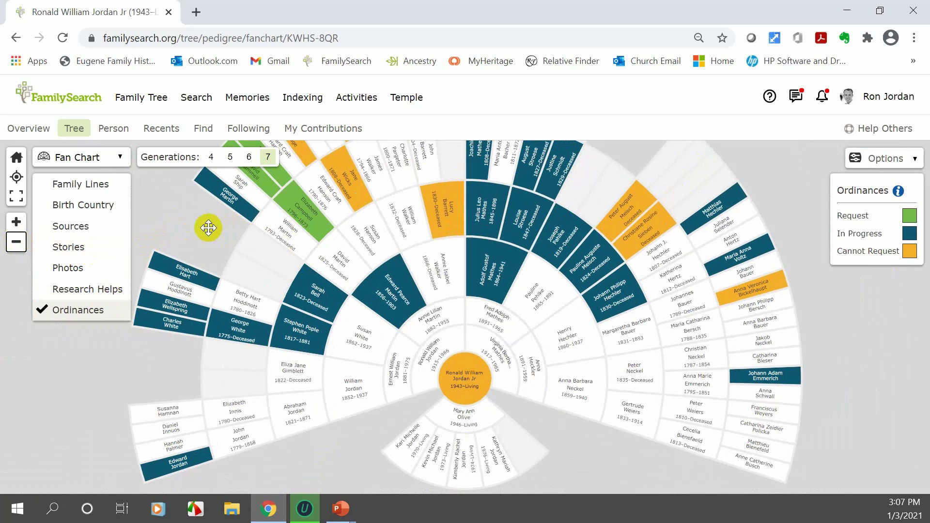
pyautogui.click(917, 160)
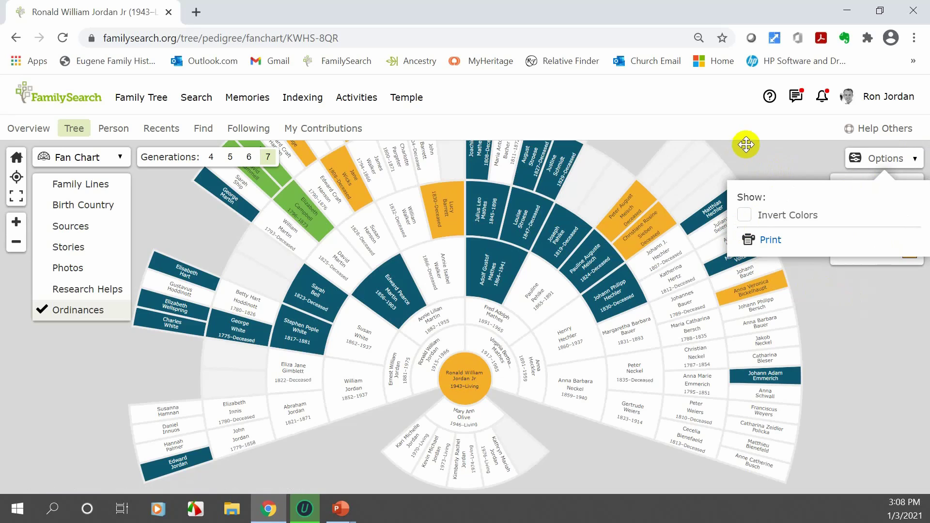
# - Open the account settings and review the names and personal information with their privacy levels
pyautogui.click(885, 99)
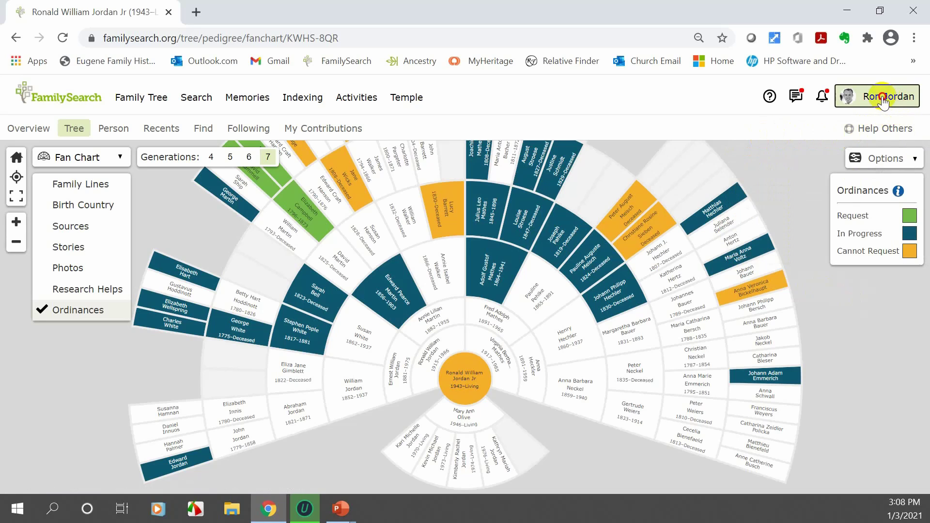
pyautogui.click(844, 126)
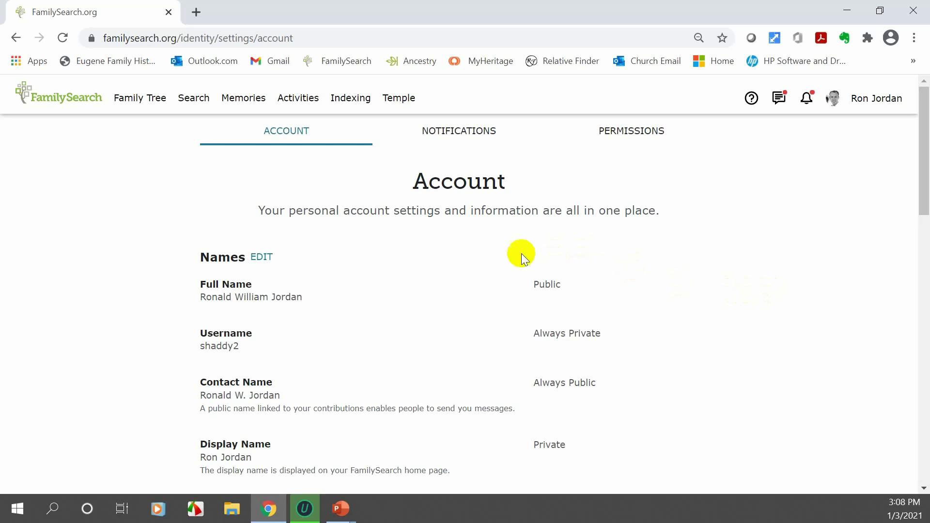
pyautogui.scroll(-5, 376, 254)
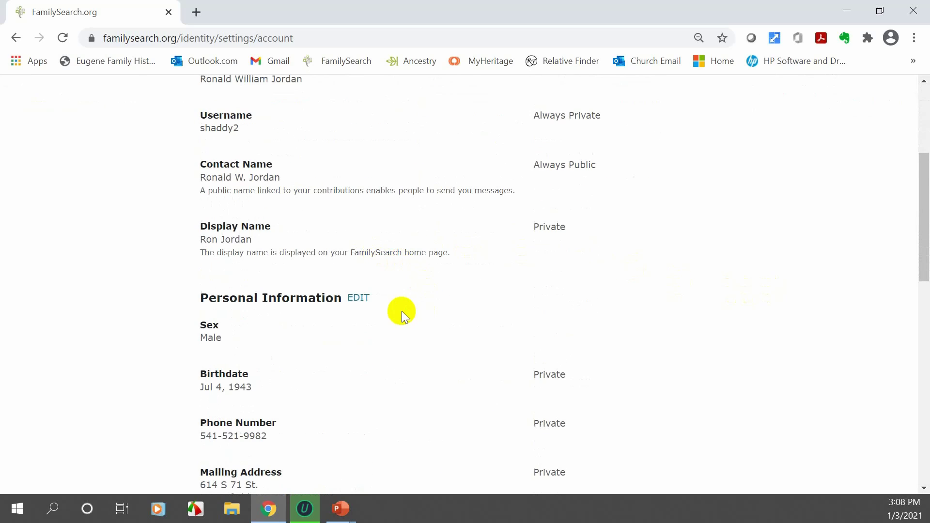
pyautogui.scroll(-3, 402, 312)
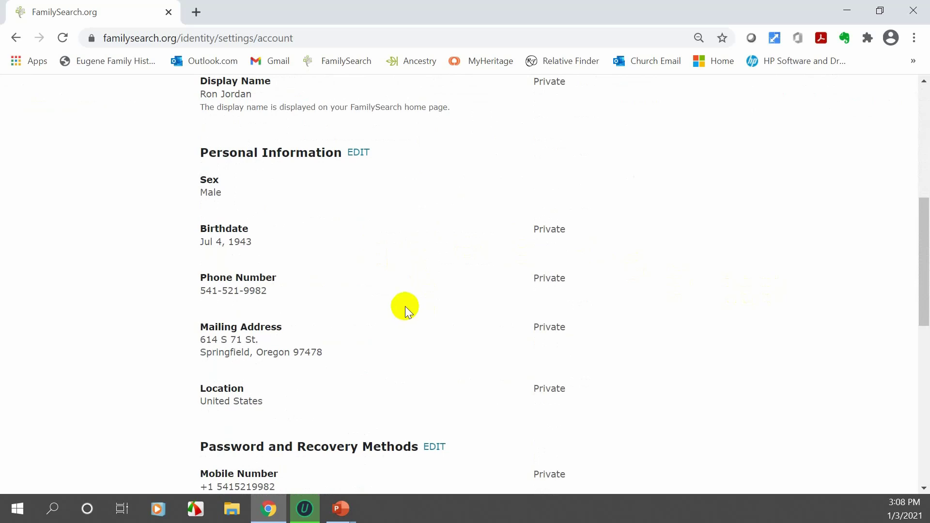
pyautogui.scroll(8, 405, 306)
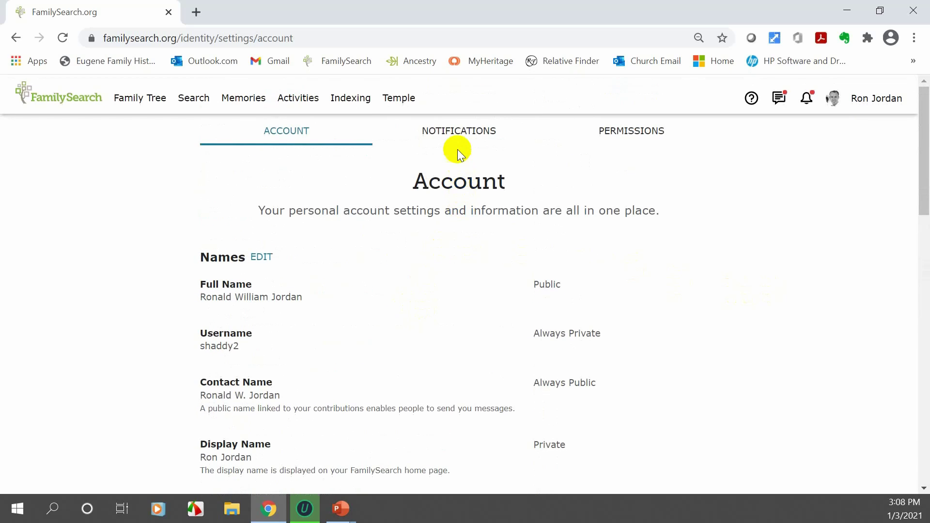
# - Review the account's Notifications settings and its Permissions for relationship viewing, helper access and partner access
pyautogui.click(458, 136)
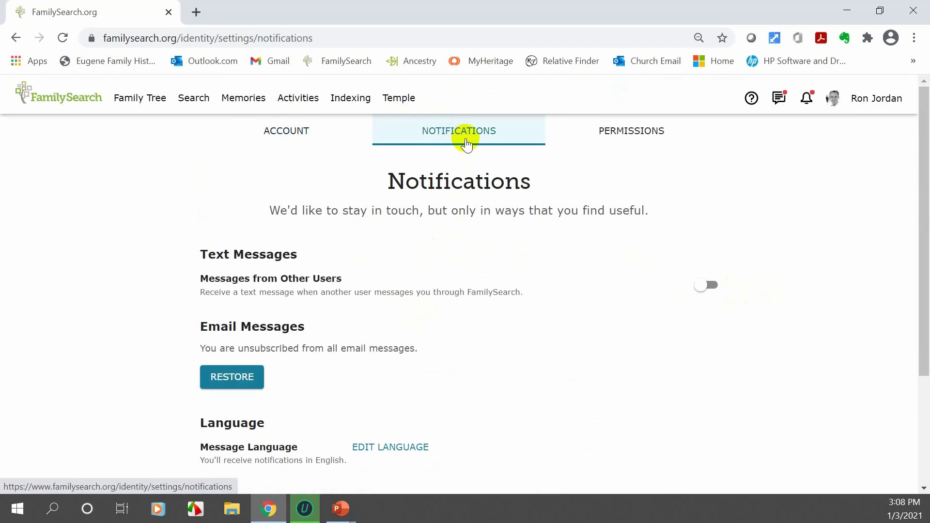
pyautogui.click(622, 137)
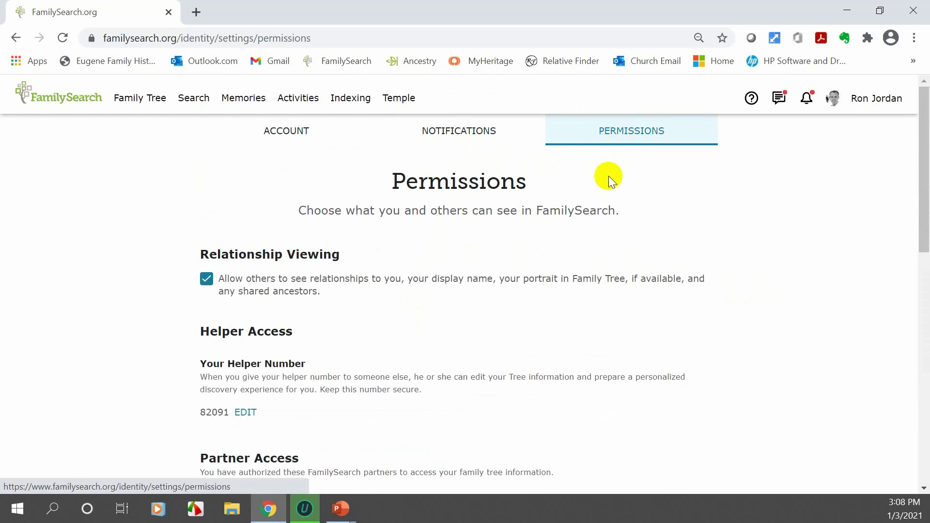
pyautogui.scroll(-4, 611, 181)
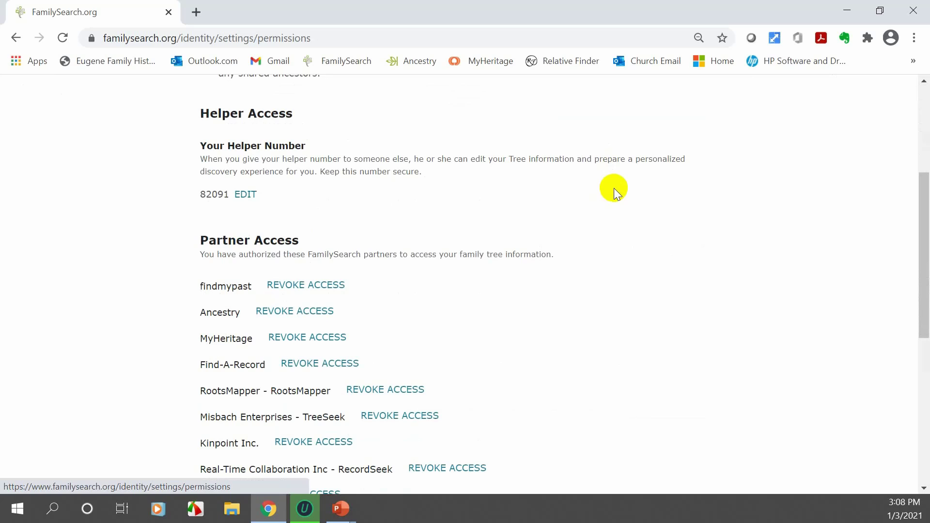
pyautogui.scroll(4, 615, 189)
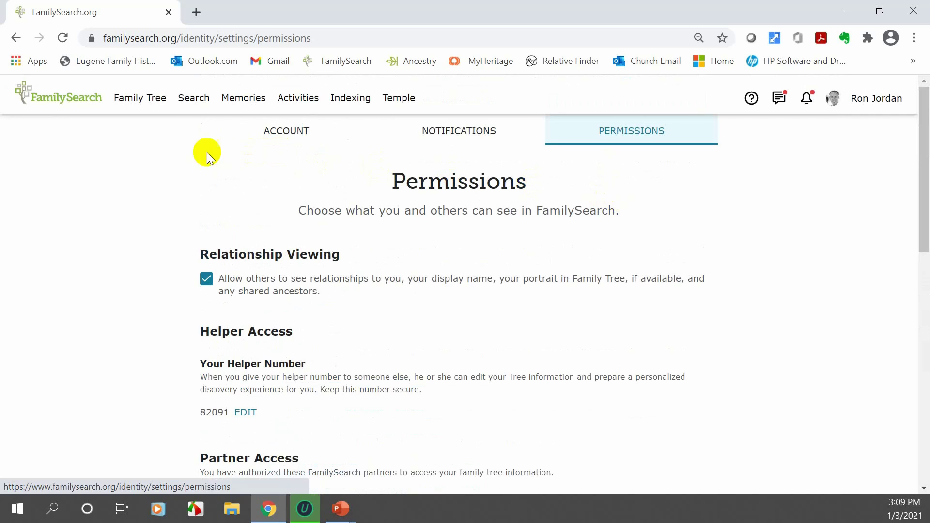
# - Return to the family tree in Landscape view and expand the ancestors of the wife's paternal grandparents
pyautogui.click(138, 102)
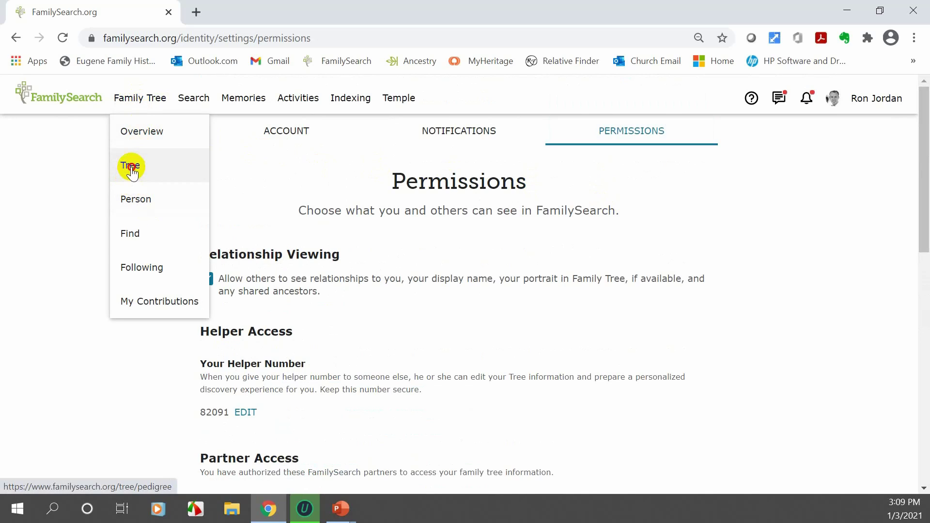
pyautogui.click(132, 170)
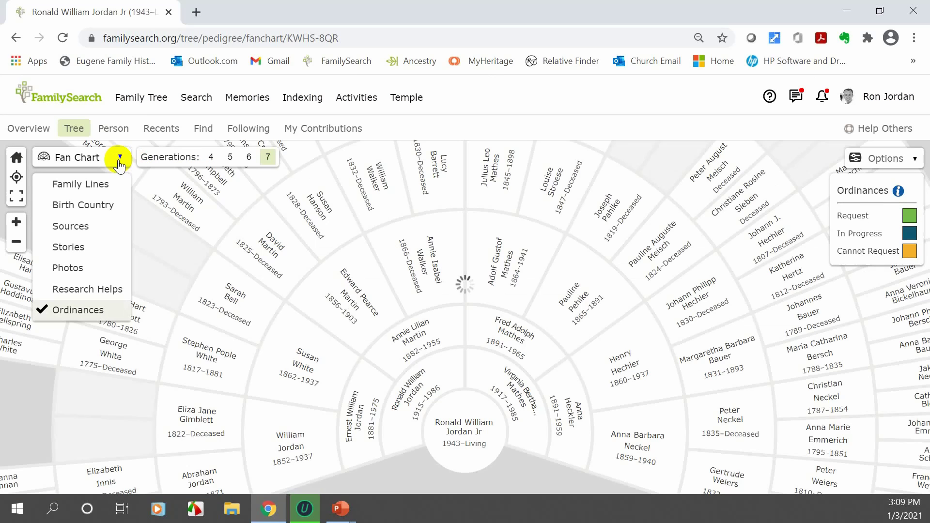
pyautogui.click(122, 162)
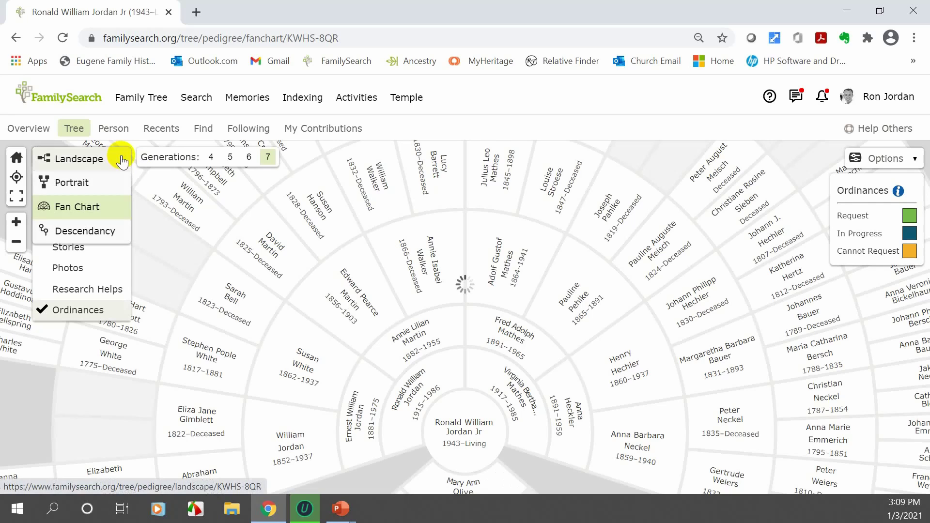
pyautogui.click(79, 159)
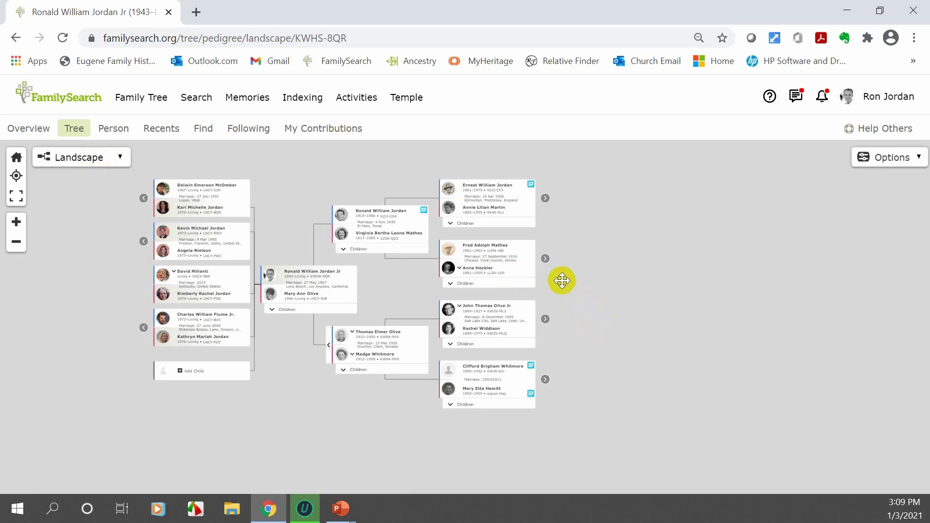
pyautogui.click(545, 319)
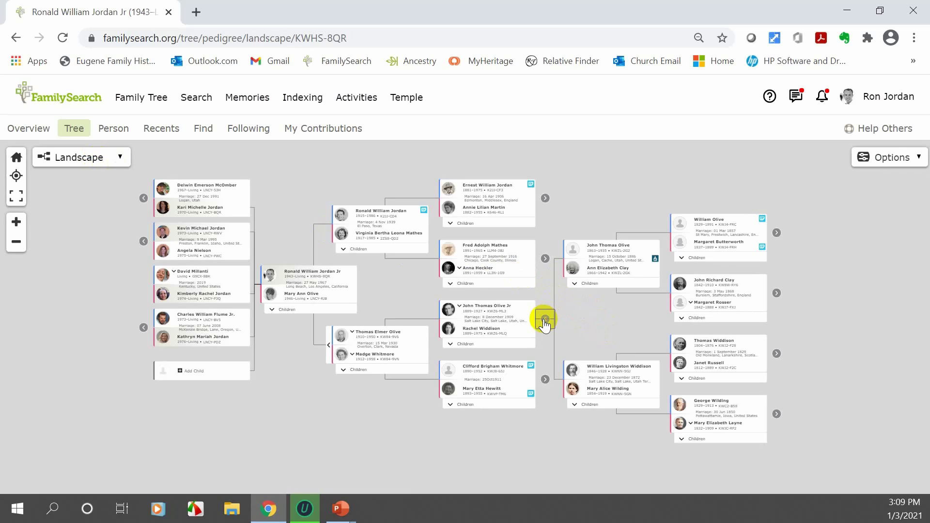
# - Open the person page of the wife in the uppermost expanded couple and start the merge review for her possible duplicate
pyautogui.click(728, 241)
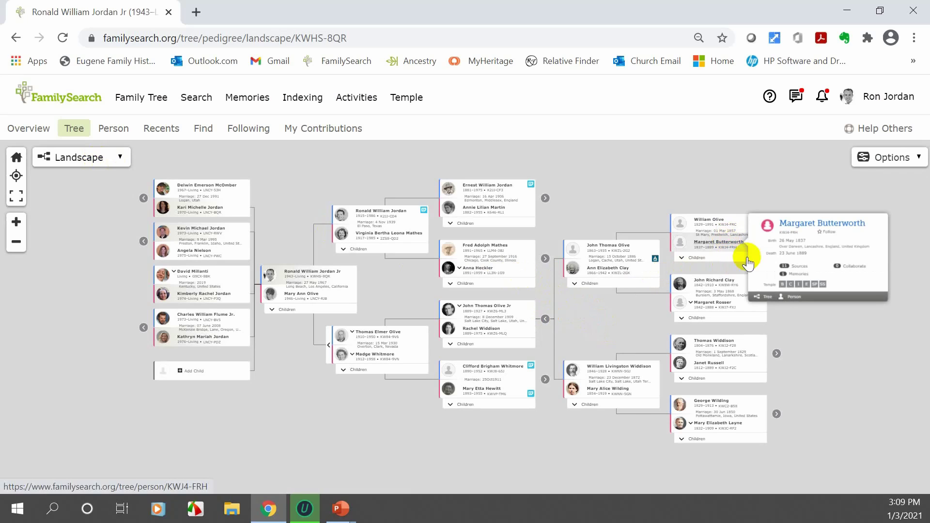
pyautogui.click(793, 297)
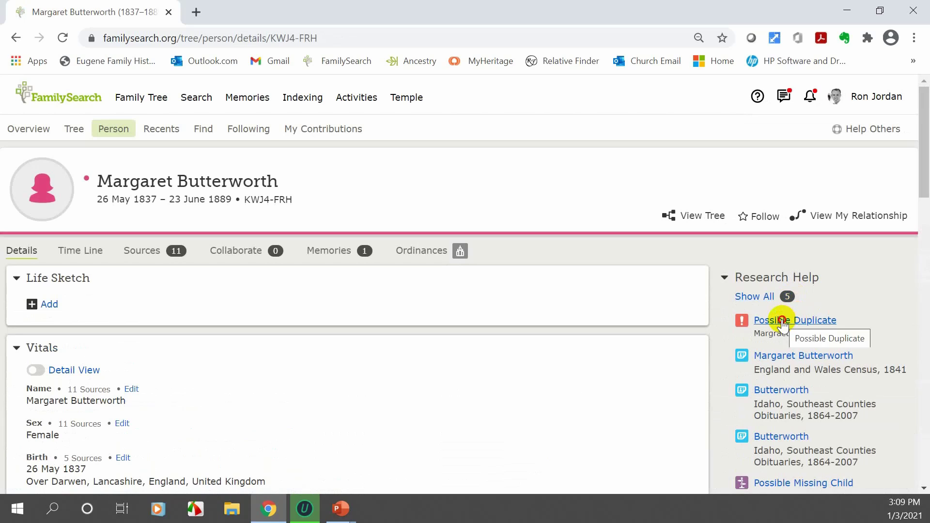
pyautogui.click(784, 321)
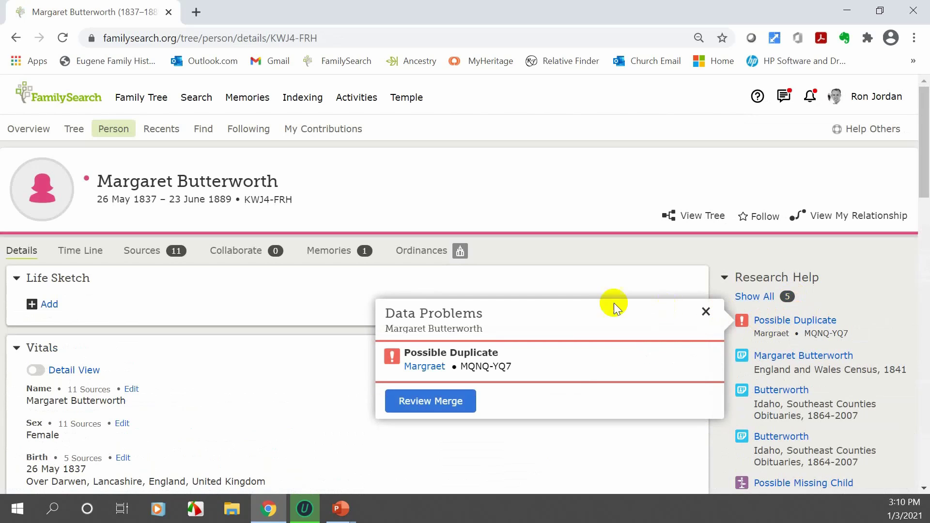
pyautogui.click(433, 403)
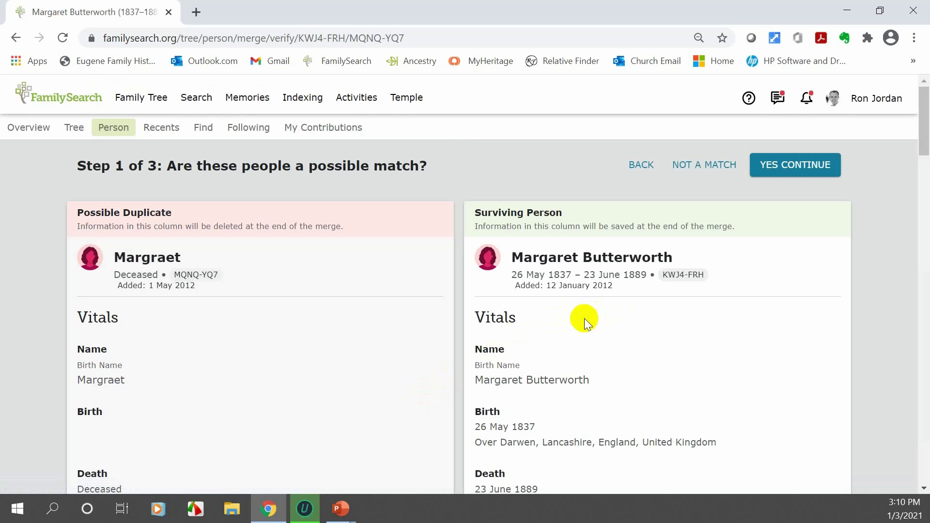
# - Compare the vitals of the possible duplicate and the surviving person, and continue to step 2 of the merge as a possible match
pyautogui.scroll(-3, 415, 298)
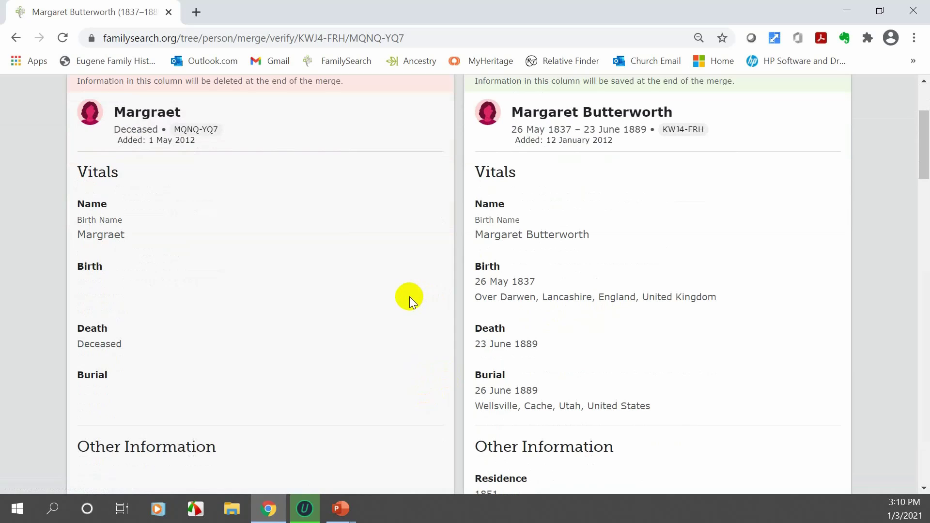
pyautogui.scroll(3, 412, 295)
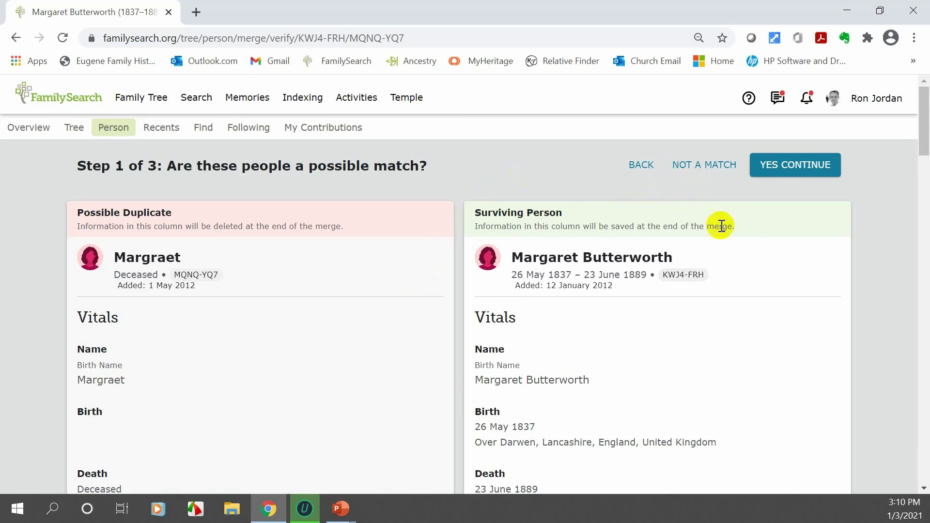
pyautogui.click(793, 171)
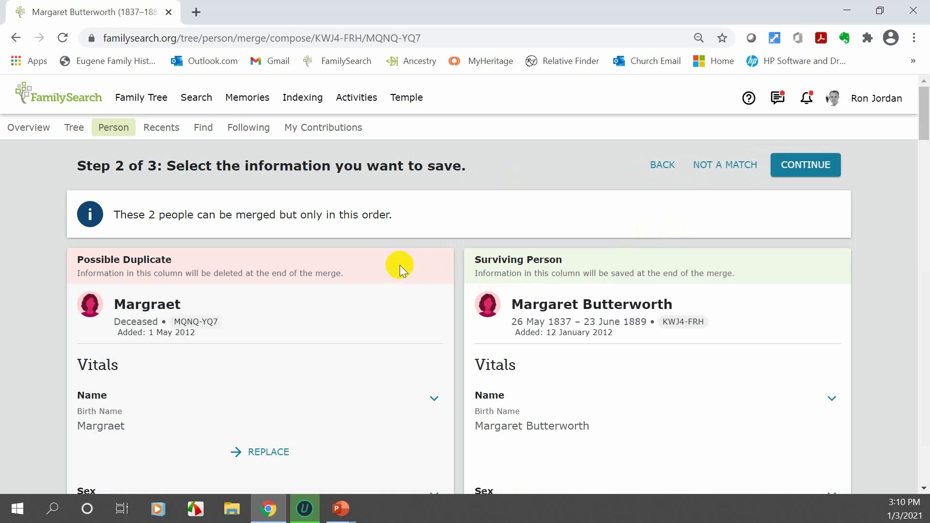
# - Review the name, sex, death and other vital details that can be replaced on the surviving person in the merge
pyautogui.scroll(-3, 406, 271)
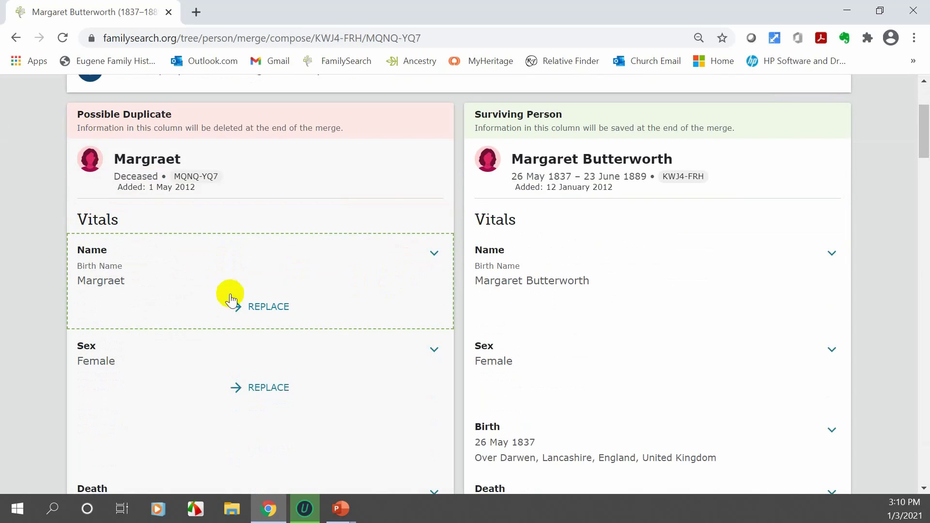
pyautogui.scroll(-3, 361, 263)
pyautogui.scroll(-3, 364, 261)
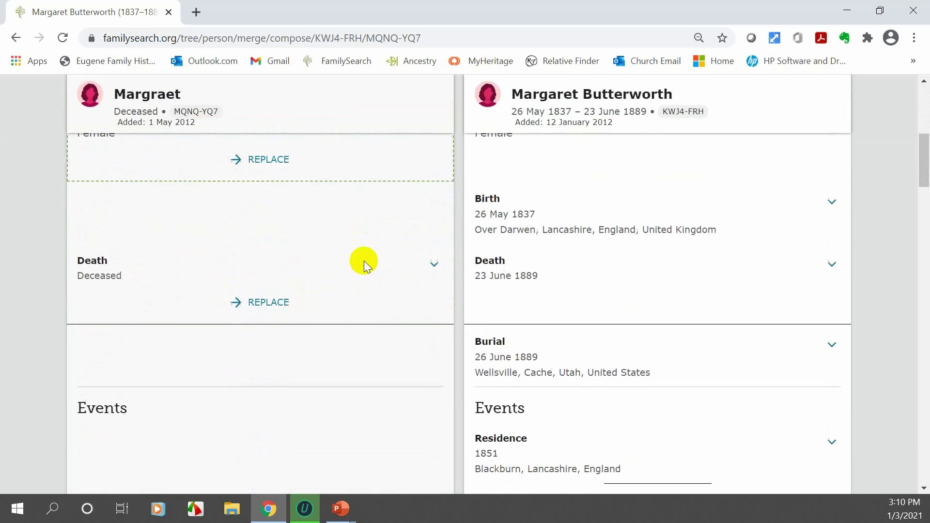
pyautogui.scroll(6, 362, 260)
pyautogui.scroll(3, 363, 260)
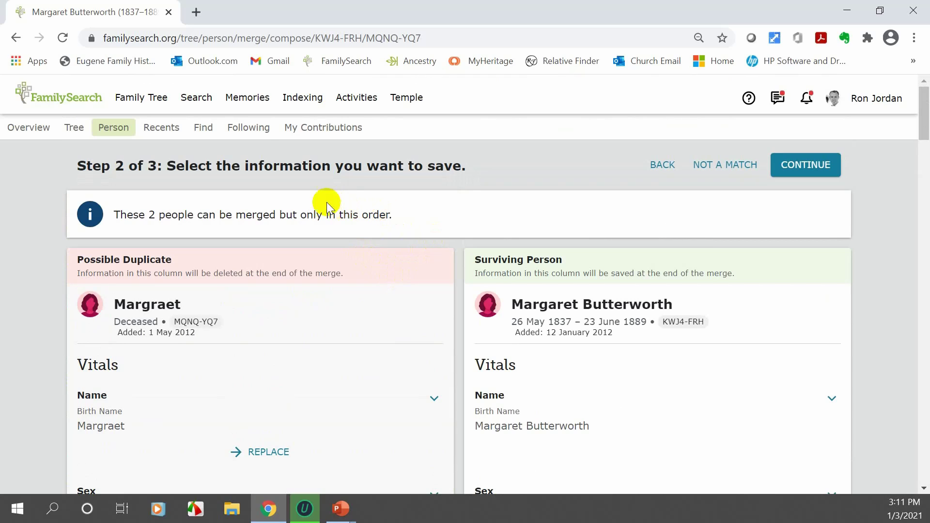
# - View the label choices for the first person in the Following list without assigning one, and switch to the PowerPoint contact slide
pyautogui.click(244, 128)
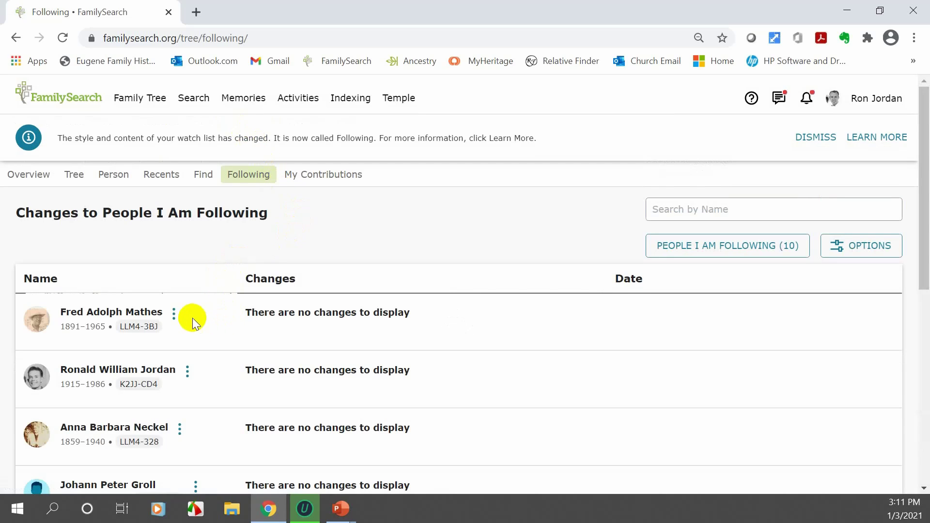
pyautogui.click(176, 315)
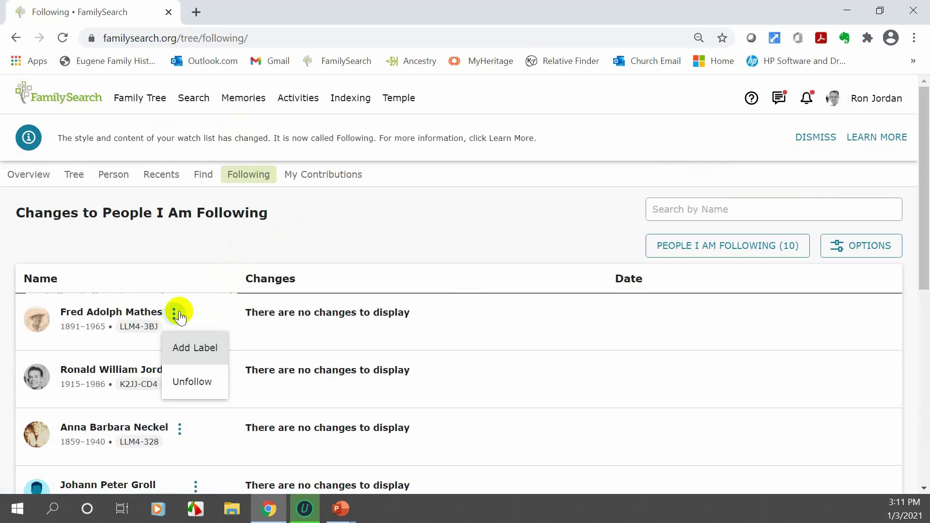
pyautogui.click(205, 352)
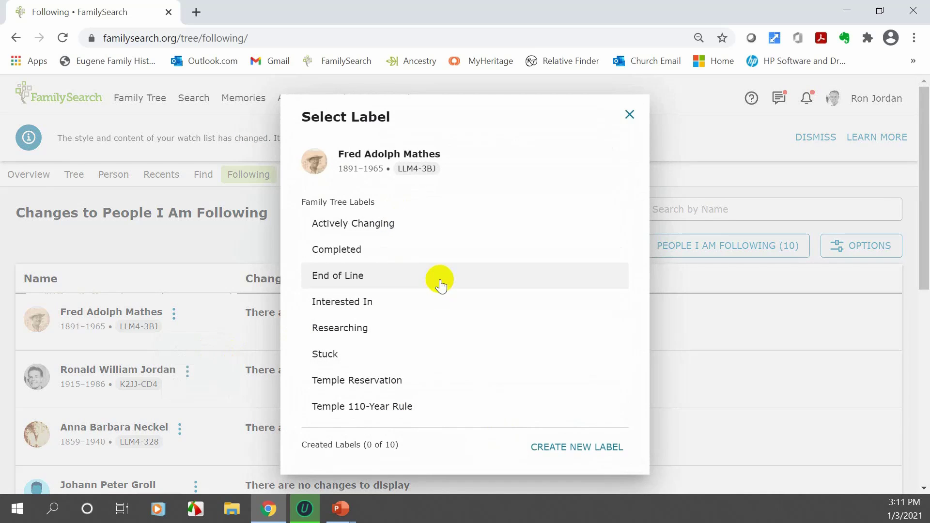
pyautogui.click(238, 240)
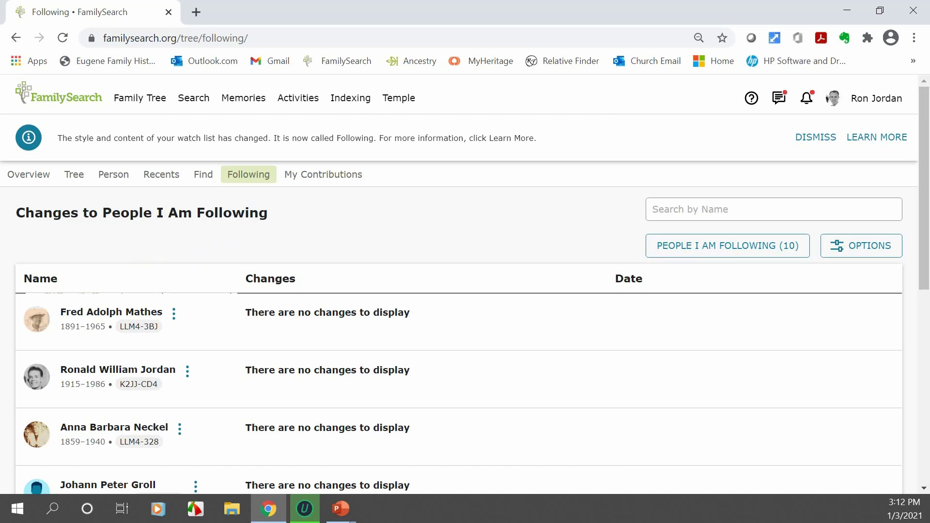
pyautogui.hotkey('alt', 'Tab')
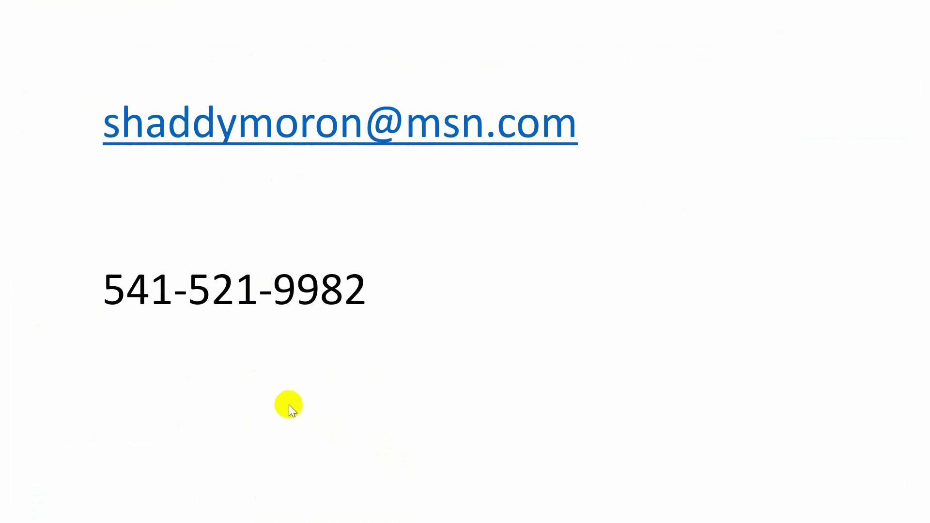